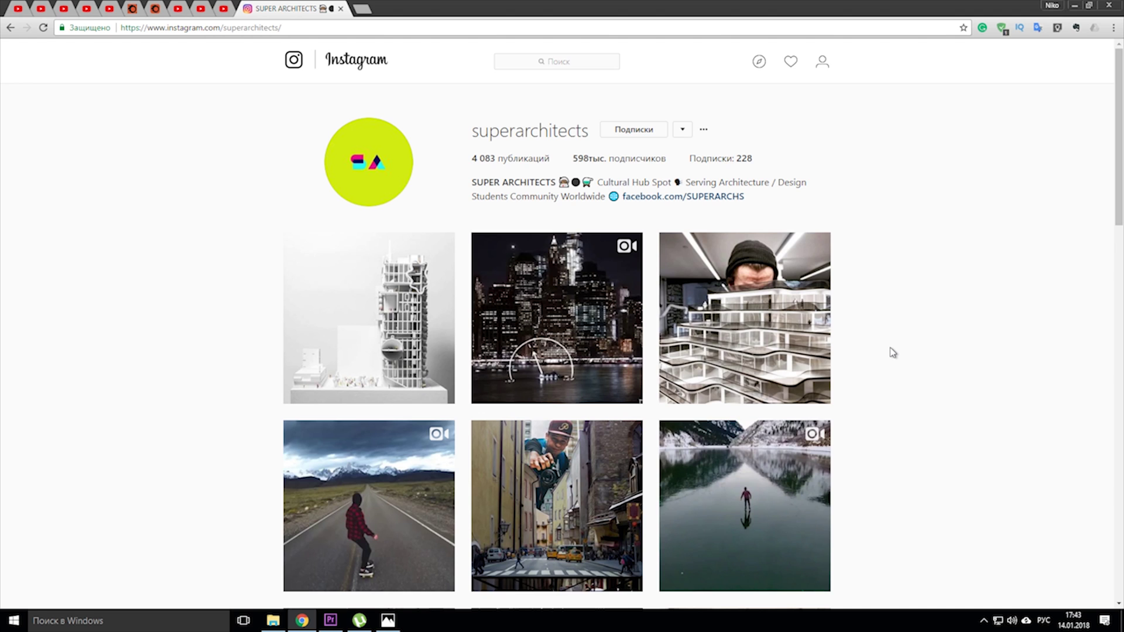
# Step: Browse the superarchitects Instagram profile and play the video of the patterned brick wall
pyautogui.scroll(-9, 893, 352)
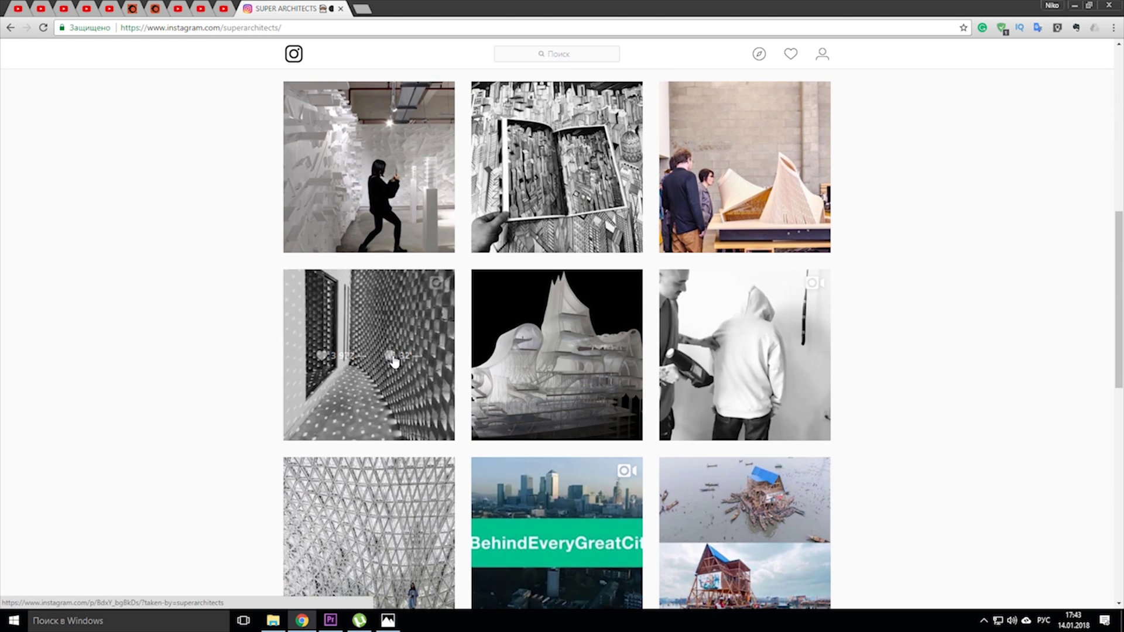
pyautogui.click(394, 361)
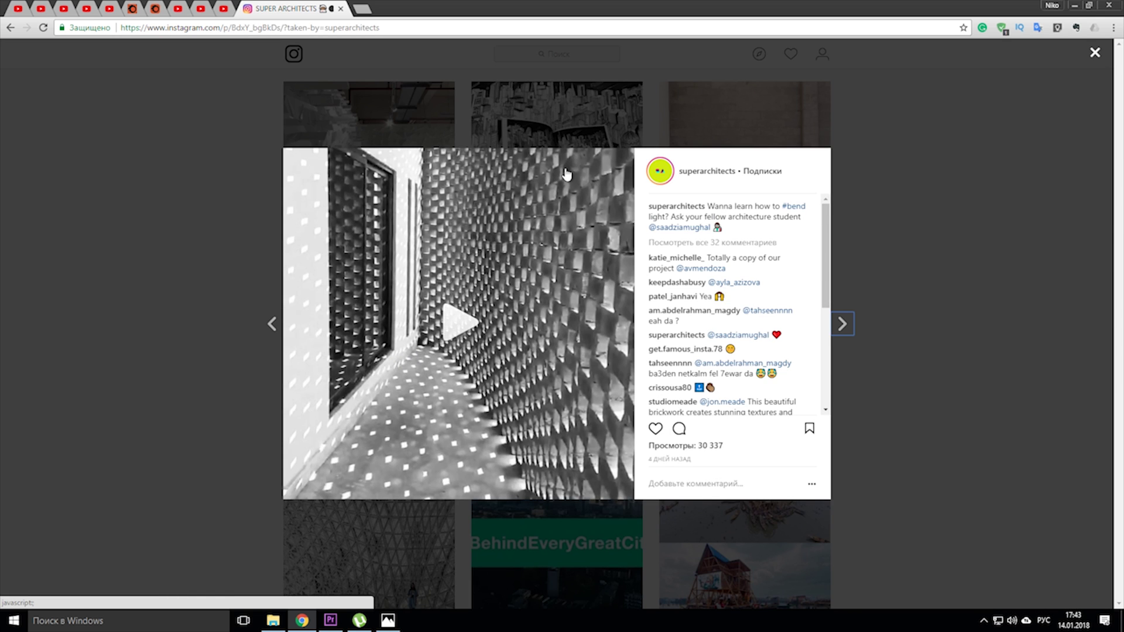
pyautogui.click(443, 330)
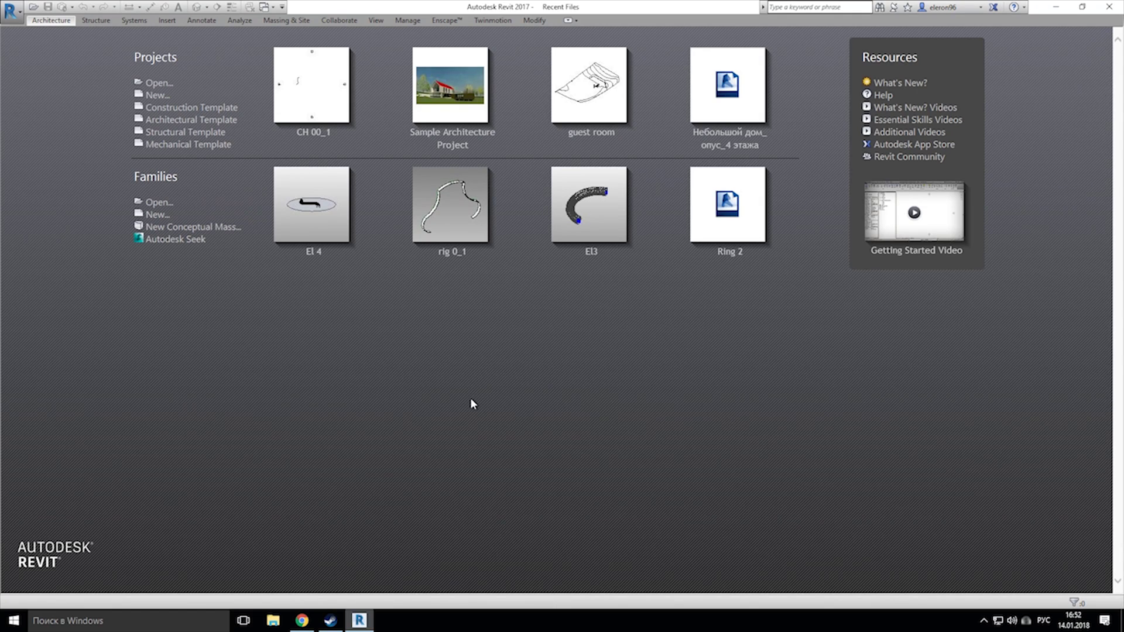
# Step: In Revit, start a project from the Architectural Template and draw a horizontal Curtain Wall in the Level 1 plan
pyautogui.click(162, 120)
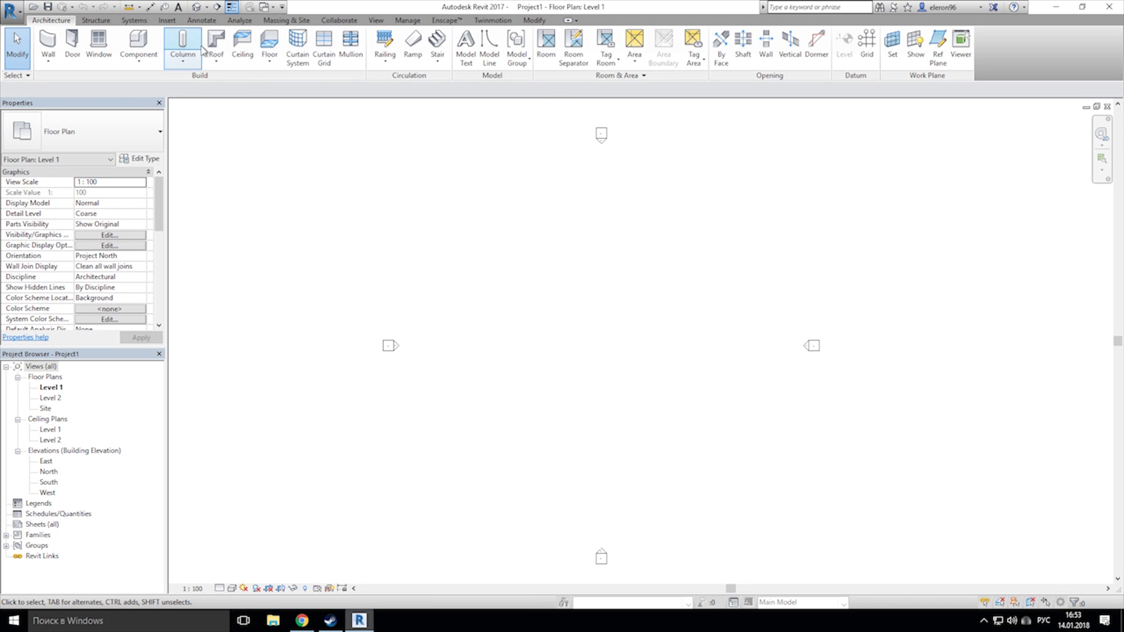
pyautogui.click(48, 60)
pyautogui.click(76, 76)
pyautogui.click(82, 131)
pyautogui.scroll(-5, 104, 355)
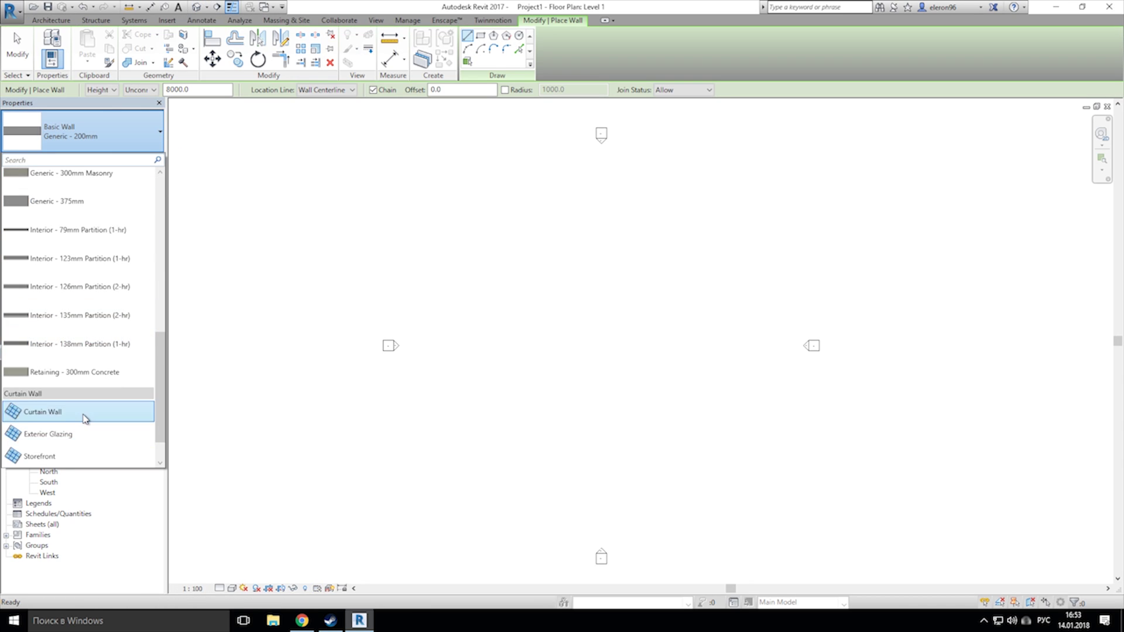
pyautogui.click(82, 414)
pyautogui.click(544, 339)
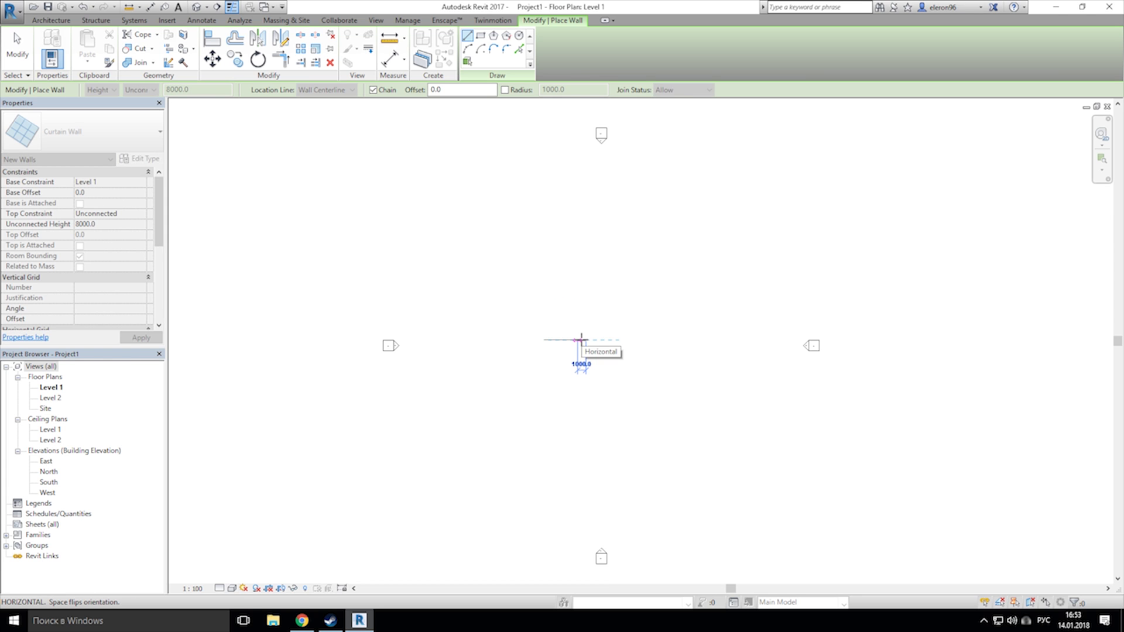
pyautogui.click(630, 341)
pyautogui.press('Escape')
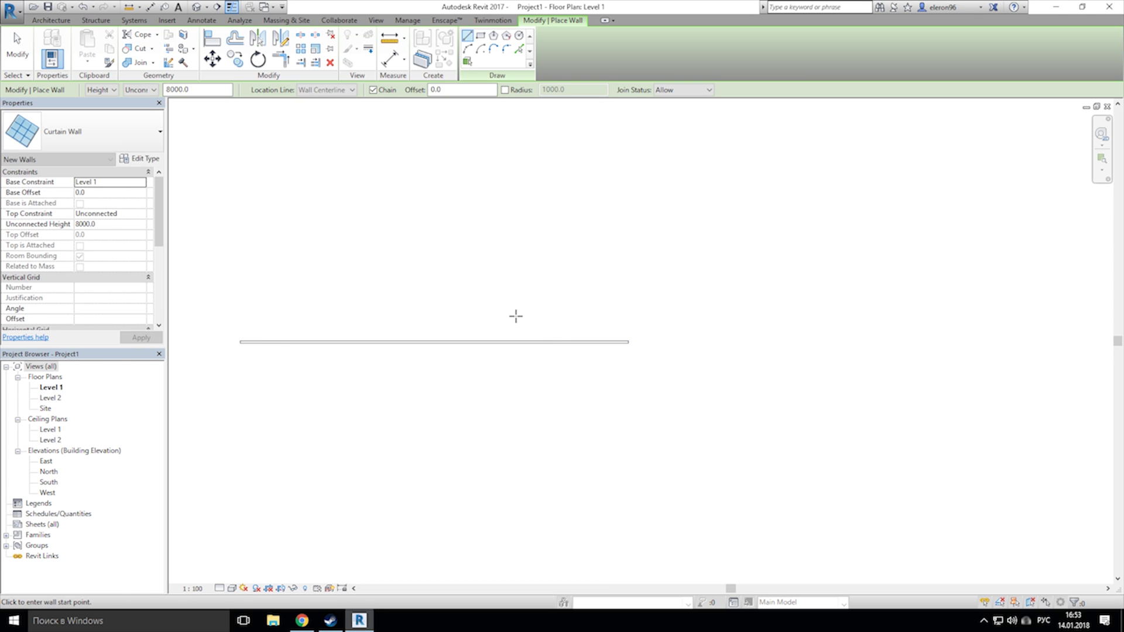
pyautogui.moveTo(516, 316); pyautogui.dragTo(750, 306, button='middle')
pyautogui.press('Escape')
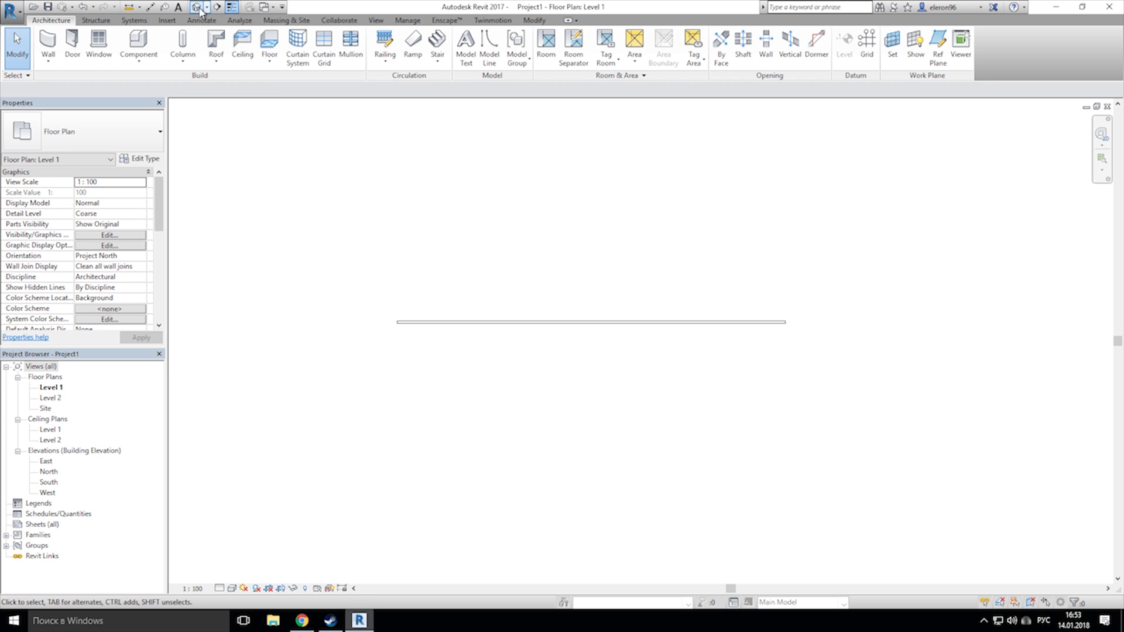
# Step: In the default 3D view, give the curtain wall type a Fixed Distance vertical grid with 300 spacing and define its horizontal grid
pyautogui.click(198, 7)
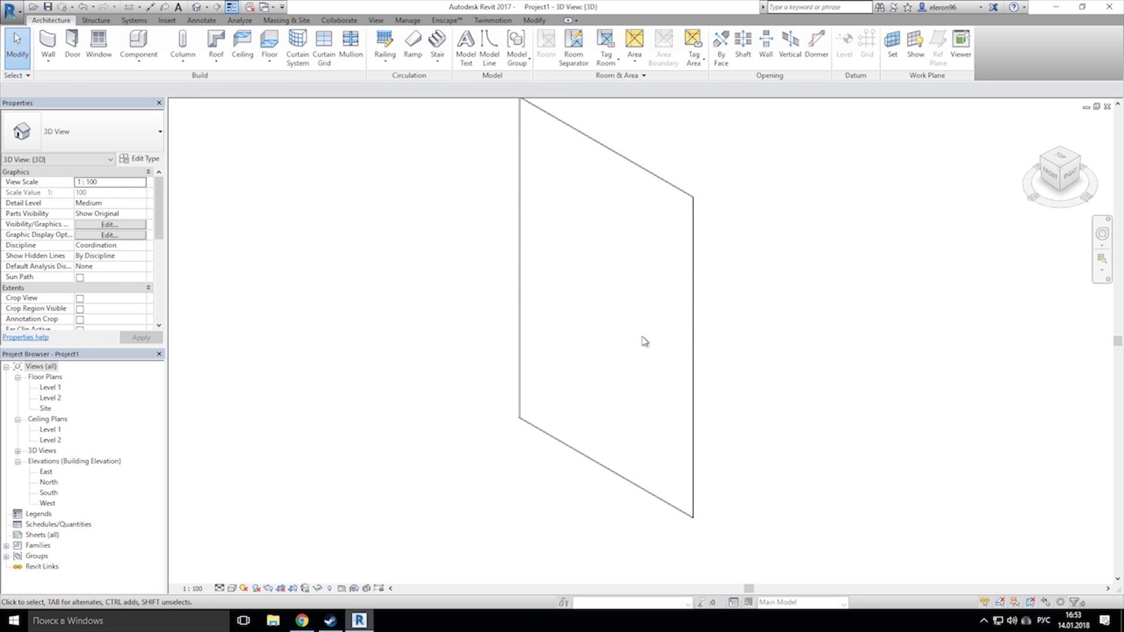
pyautogui.click(627, 159)
pyautogui.click(139, 158)
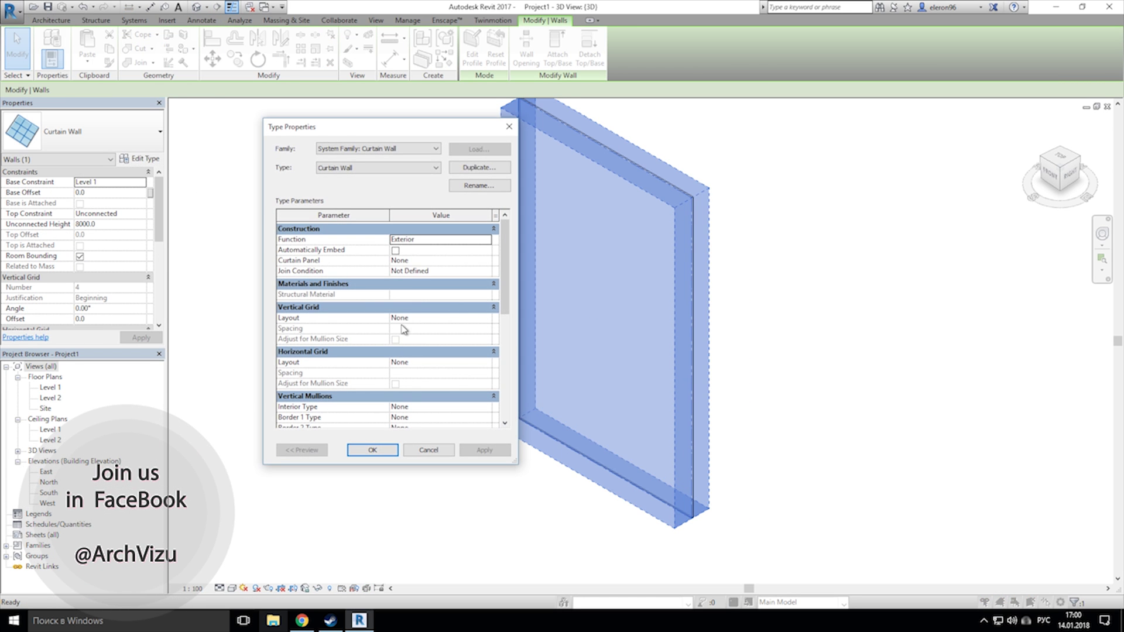
pyautogui.click(486, 318)
pyautogui.click(426, 334)
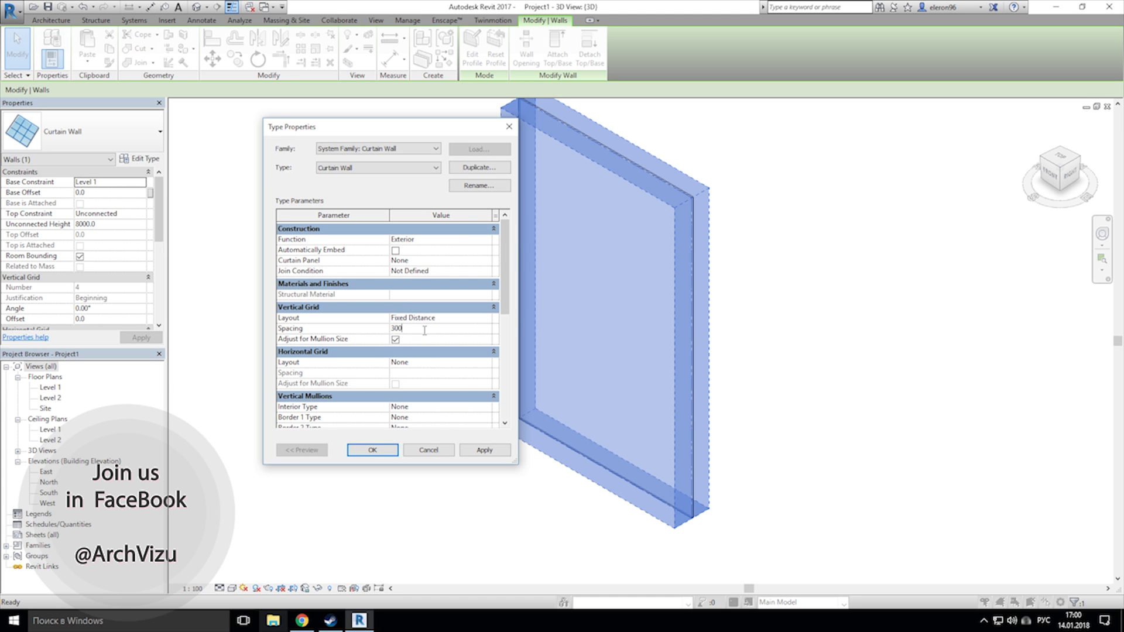
pyautogui.click(426, 364)
pyautogui.click(422, 384)
pyautogui.click(373, 450)
# Step: Set the curtain wall's unconnected height to 2000
pyautogui.click(122, 224)
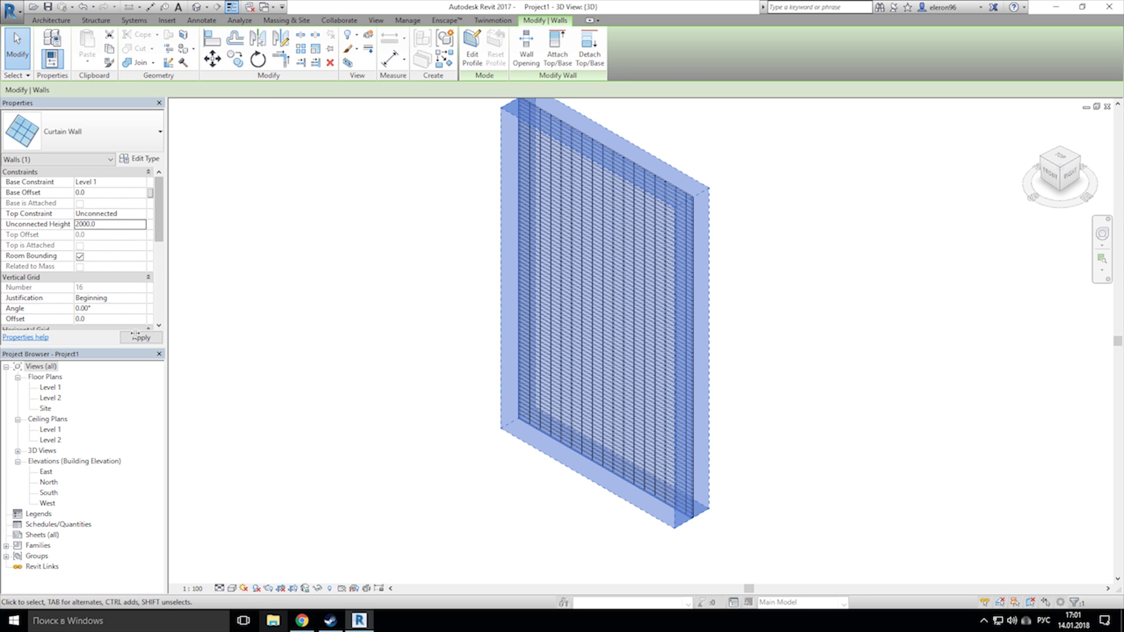
pyautogui.click(140, 337)
pyautogui.scroll(3, 484, 369)
pyautogui.press('Escape')
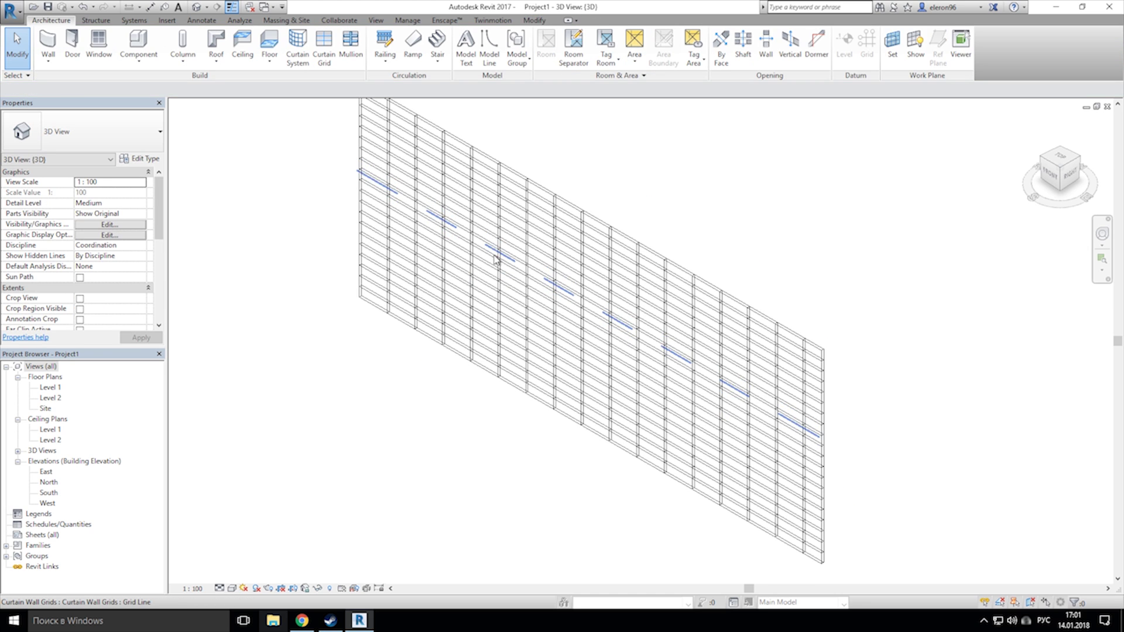
pyautogui.keyDown('shift'); pyautogui.moveTo(497, 259); pyautogui.dragTo(606, 198, button='middle'); pyautogui.keyUp('shift')
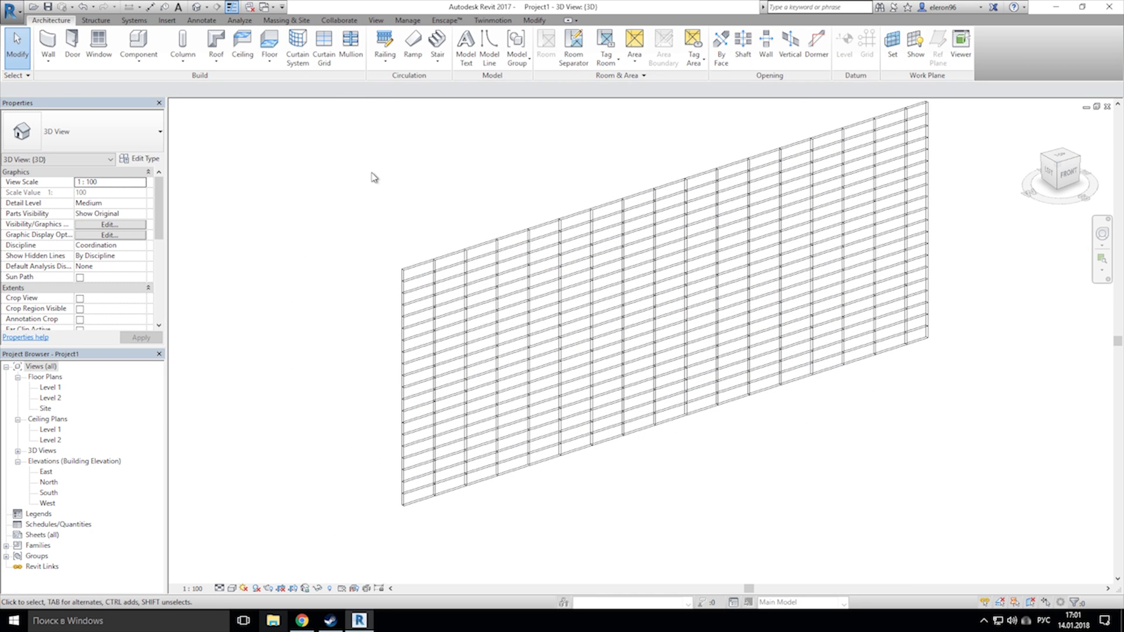
# Step: Create a new family from the Metric Curtain Wall Panel template
pyautogui.click(12, 12)
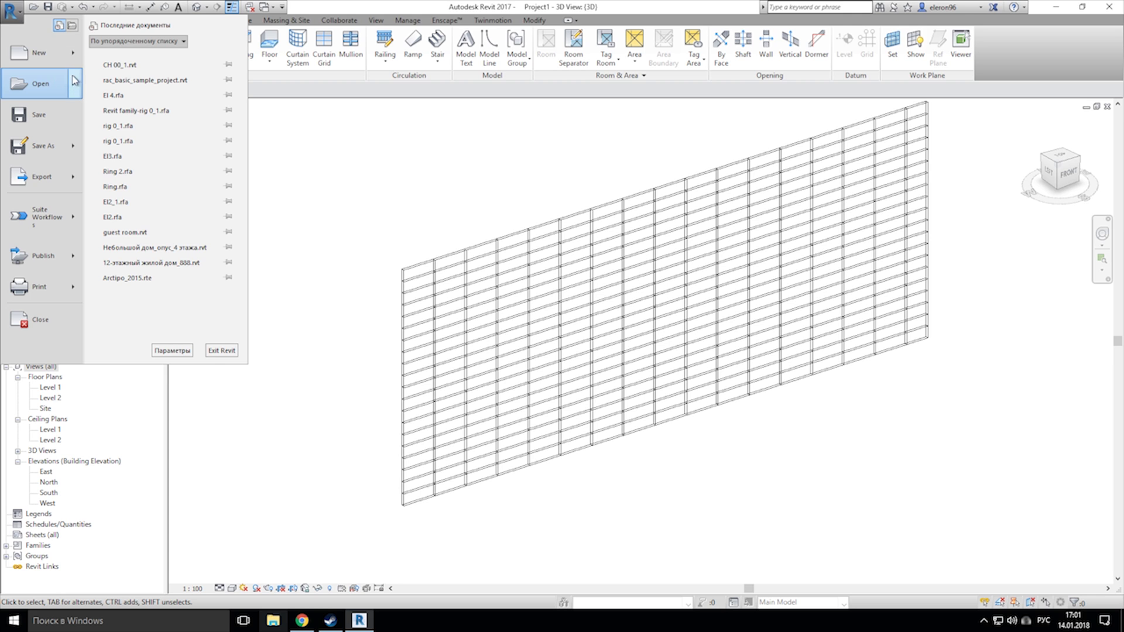
pyautogui.moveTo(39, 52)
pyautogui.click(139, 88)
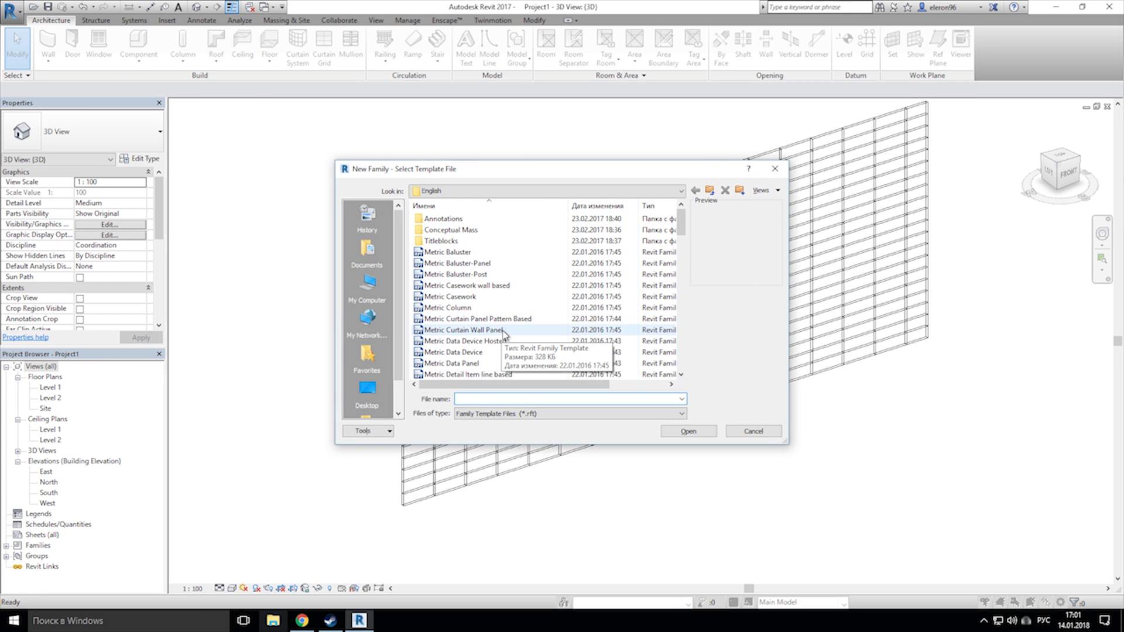
pyautogui.click(469, 330)
pyautogui.click(688, 431)
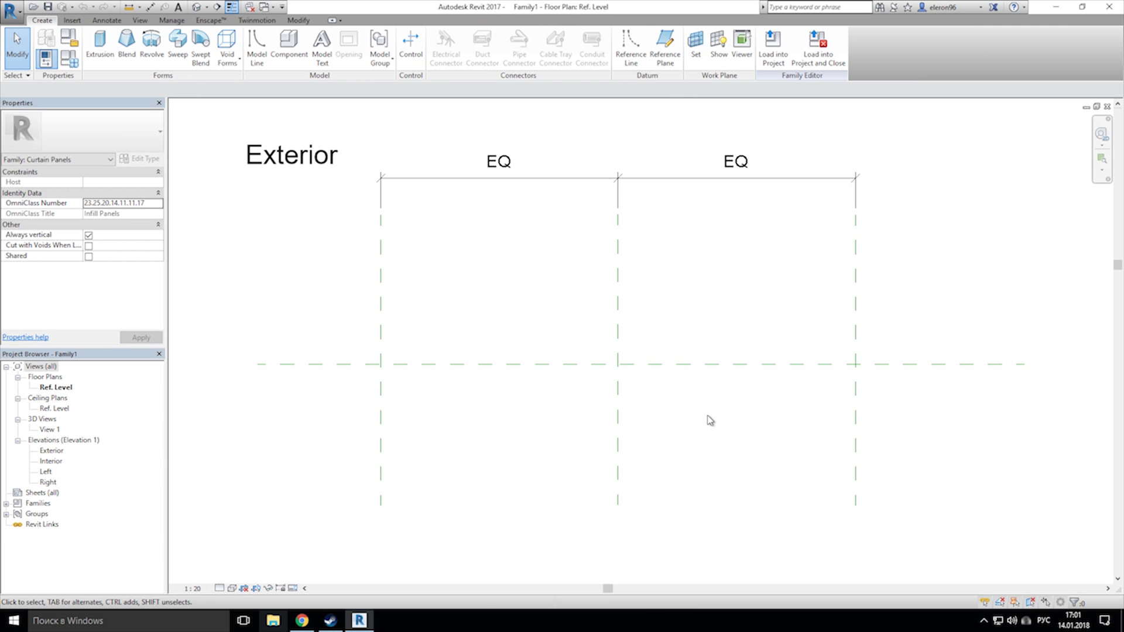
# Step: Open the panel family's Exterior elevation and start an aligned dimension
pyautogui.moveTo(716, 346); pyautogui.dragTo(650, 306, button='middle')
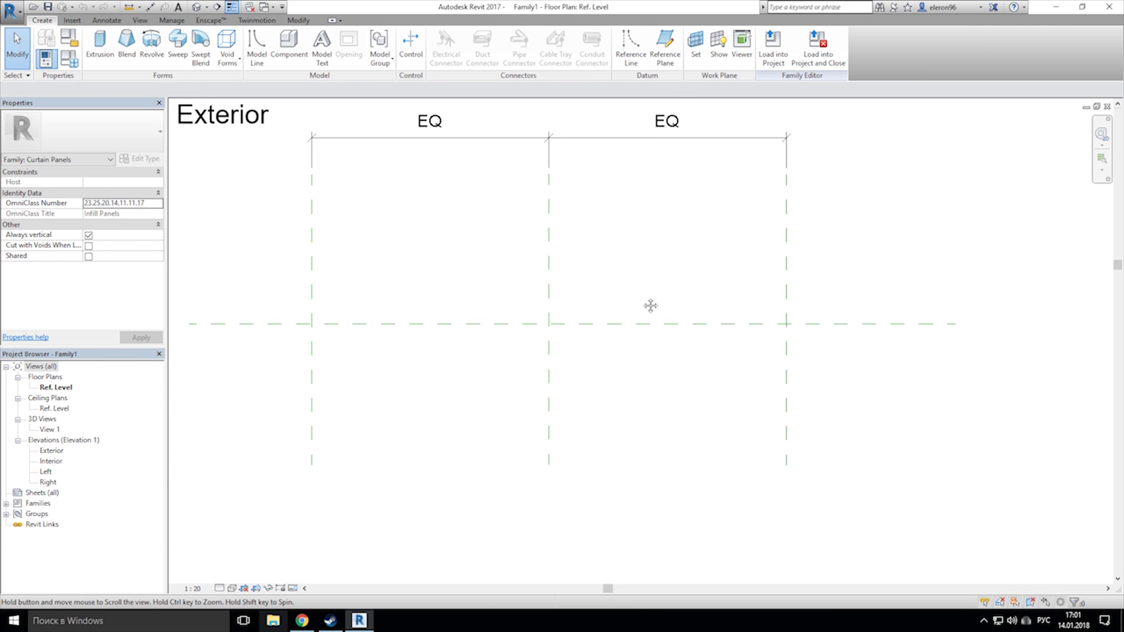
pyautogui.doubleClick(50, 451)
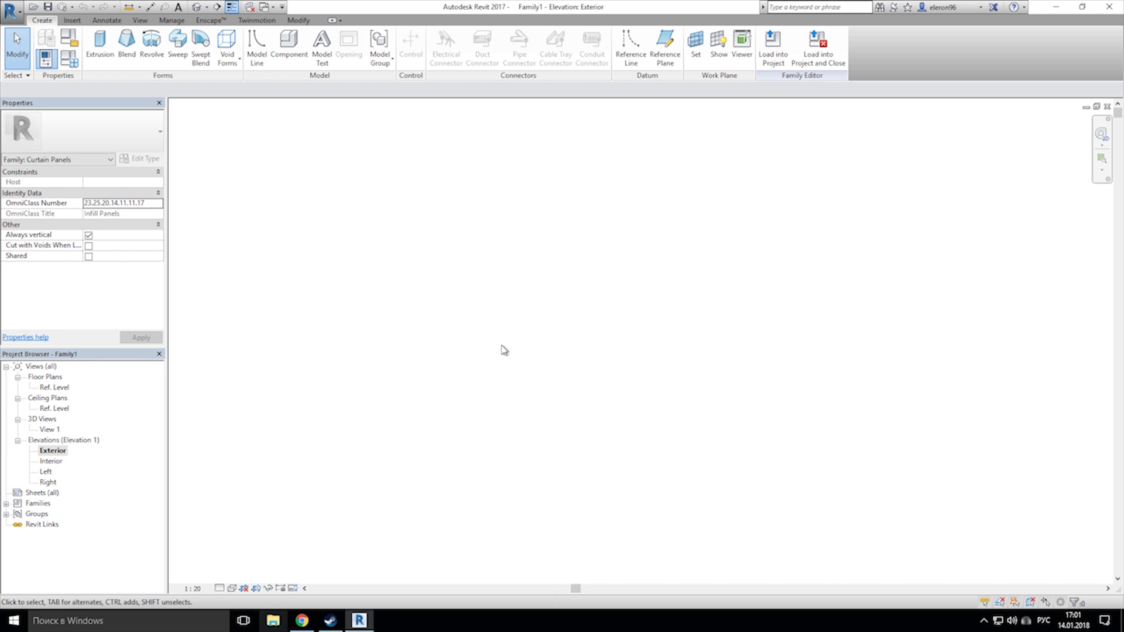
pyautogui.middleClick(518, 333)
pyautogui.moveTo(551, 360); pyautogui.dragTo(500, 209, button='middle')
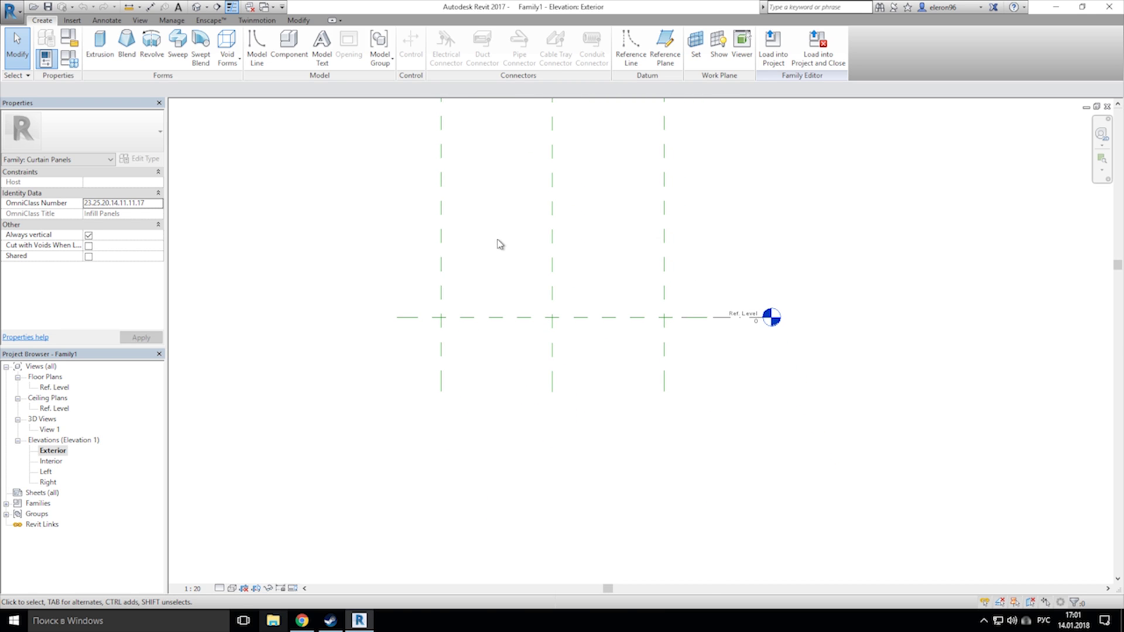
pyautogui.scroll(1, 508, 281)
pyautogui.click(298, 21)
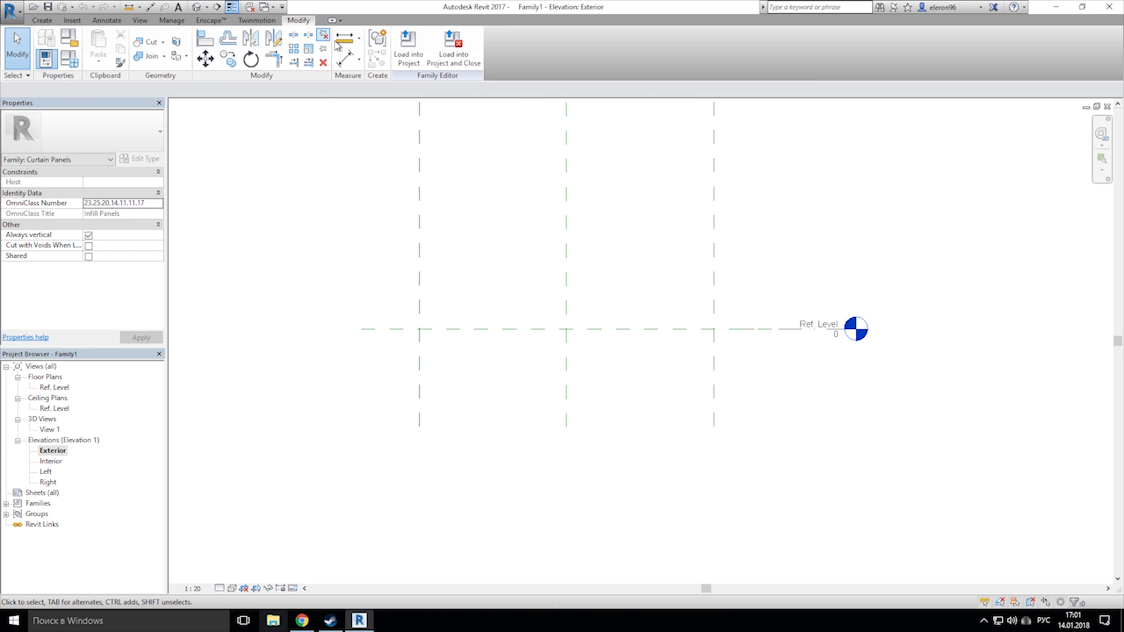
pyautogui.click(345, 58)
pyautogui.click(419, 389)
pyautogui.click(566, 403)
pyautogui.click(713, 408)
pyautogui.rightClick(592, 456)
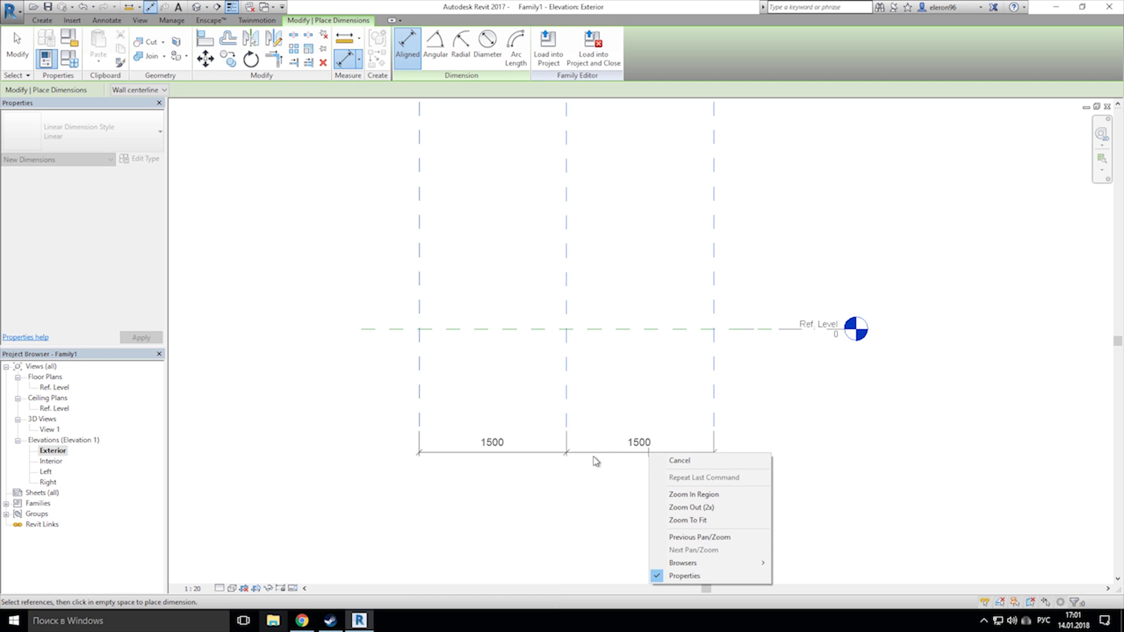
pyautogui.click(667, 461)
pyautogui.click(566, 413)
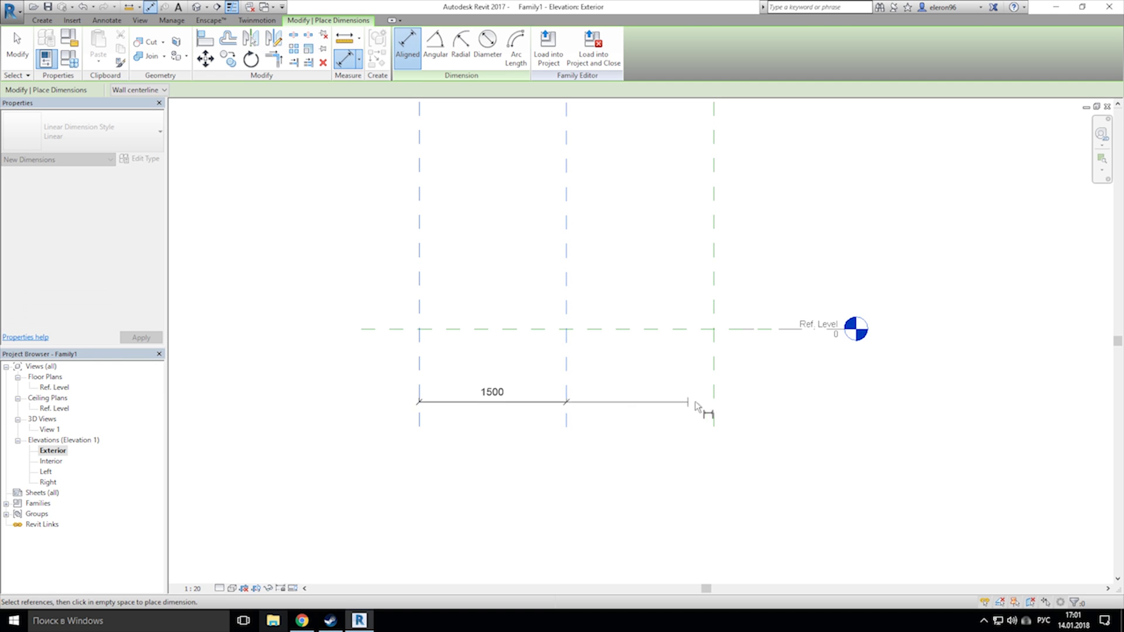
pyautogui.click(665, 409)
pyautogui.hotkey('ctrl', 'z')
pyautogui.click(419, 398)
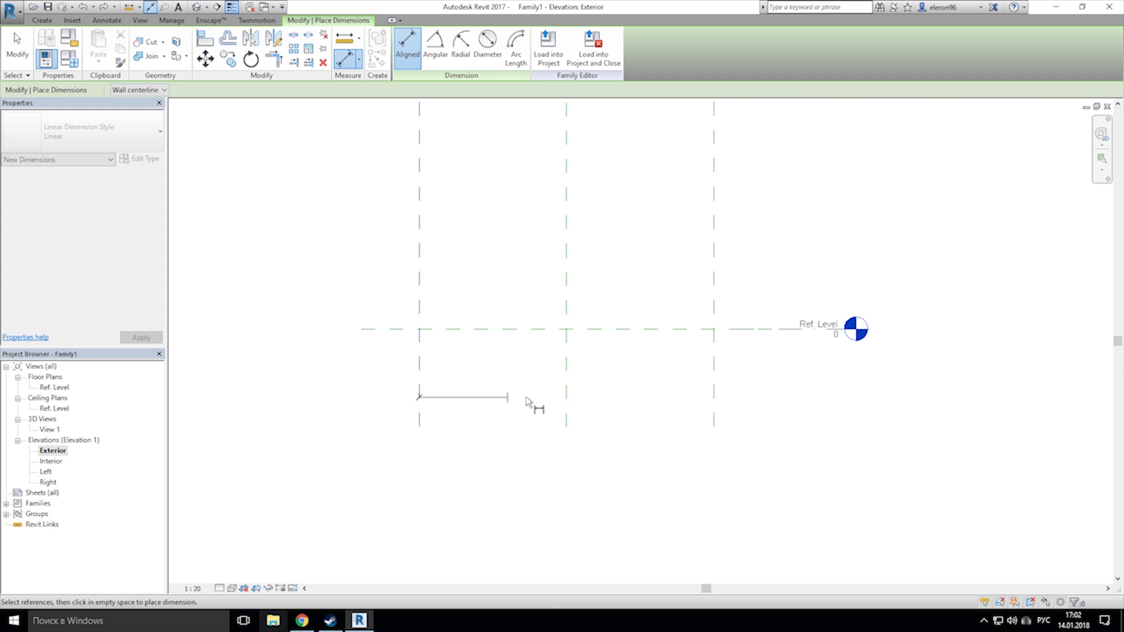
pyautogui.press('Escape')
# Step: Dimension across the three vertical reference planes below the reference level and make the two segments equal (EQ)
pyautogui.click(419, 399)
pyautogui.click(567, 398)
pyautogui.click(714, 401)
pyautogui.click(740, 398)
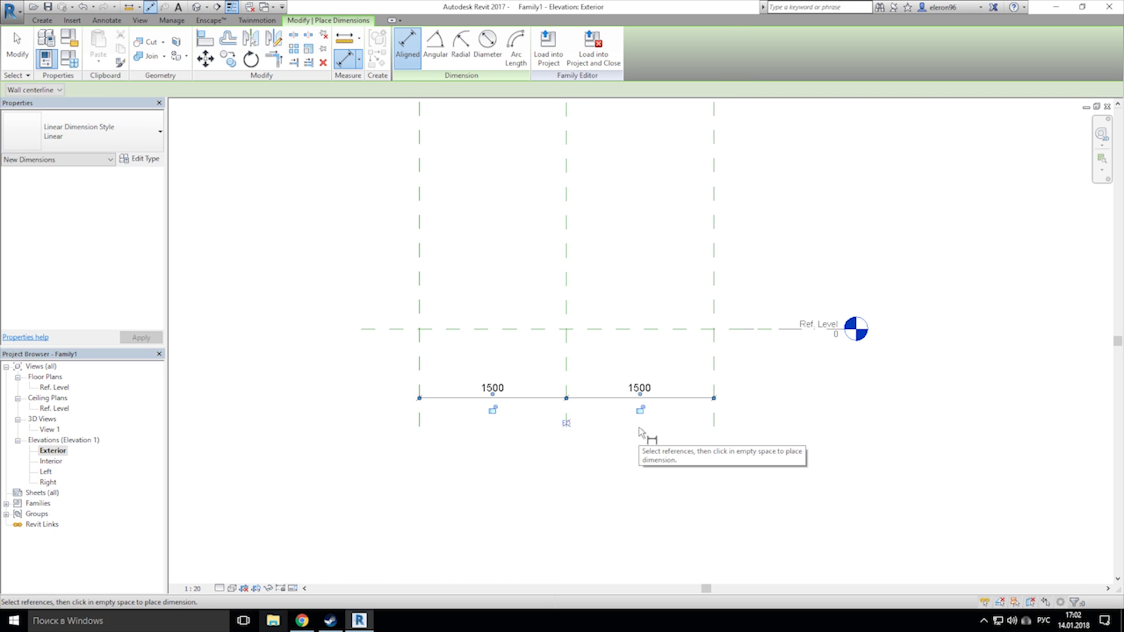
pyautogui.press('Escape')
pyautogui.click(580, 398)
pyautogui.click(566, 422)
pyautogui.click(642, 454)
# Step: Add an aligned dimension for the overall width between the two outer vertical reference planes
pyautogui.click(344, 58)
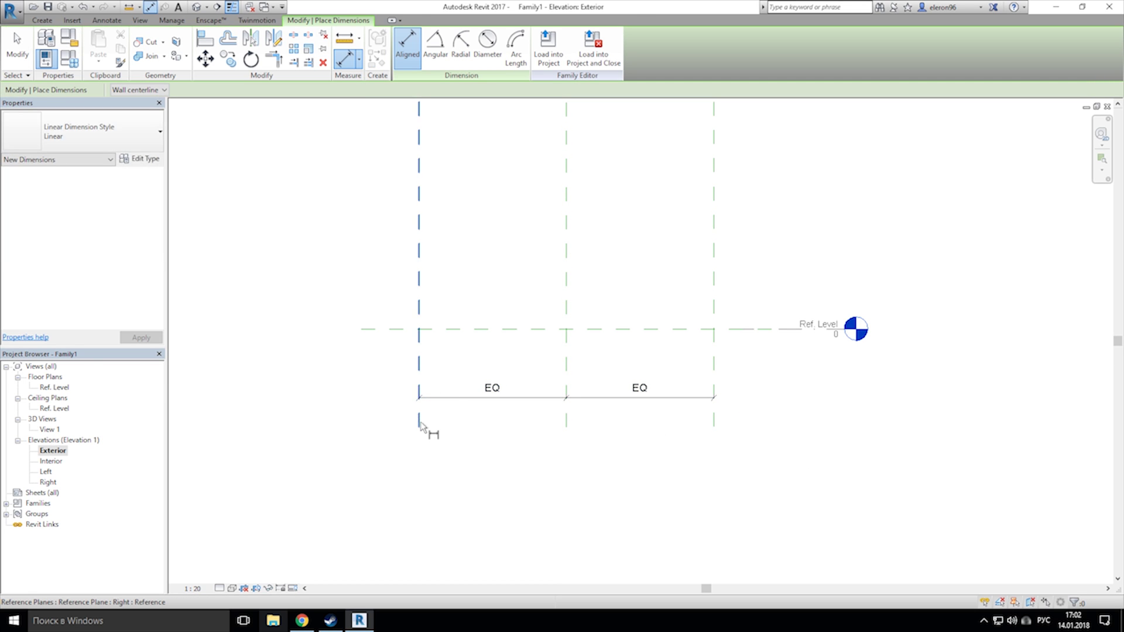
pyautogui.click(419, 427)
pyautogui.click(714, 437)
pyautogui.click(574, 450)
pyautogui.press('Escape')
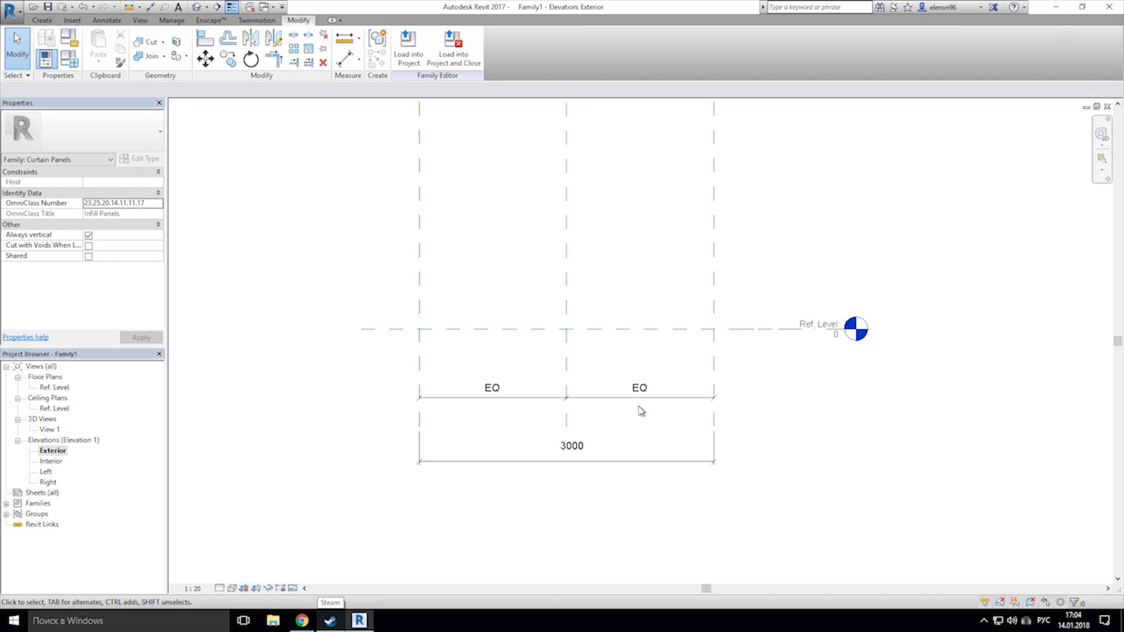
# Step: Set the Left reference plane's distance from the centre plane to 100 mm
pyautogui.click(711, 363)
pyautogui.scroll(-1, 710, 367)
pyautogui.moveTo(710, 367); pyautogui.dragTo(670, 477, button='middle')
pyautogui.click(615, 201)
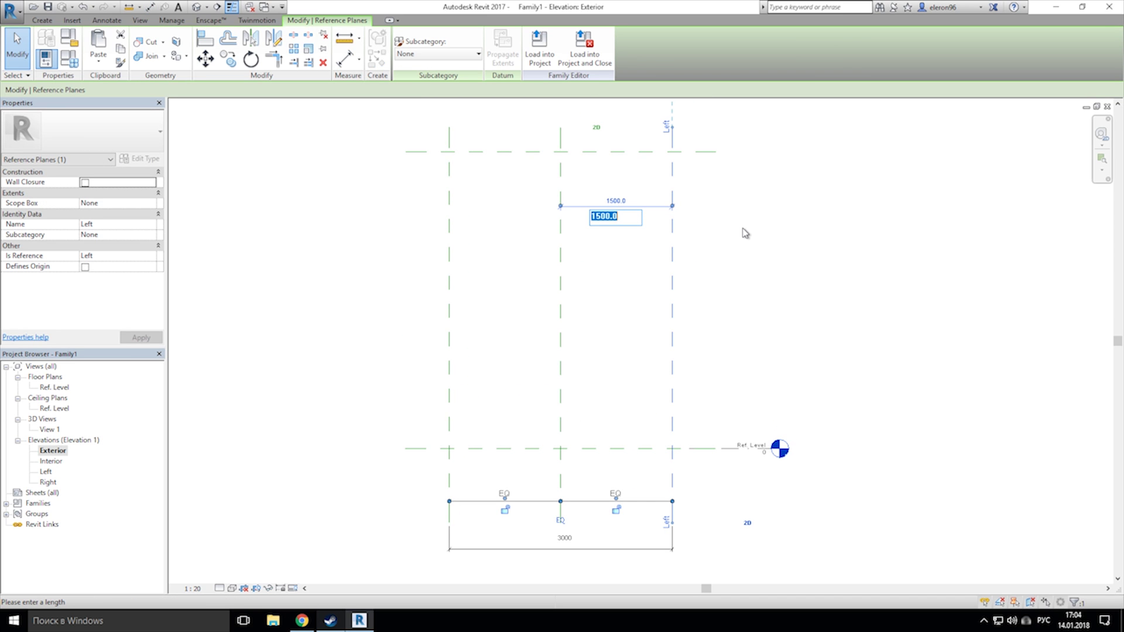
pyautogui.write('100')
pyautogui.press('Return')
pyautogui.press('Escape')
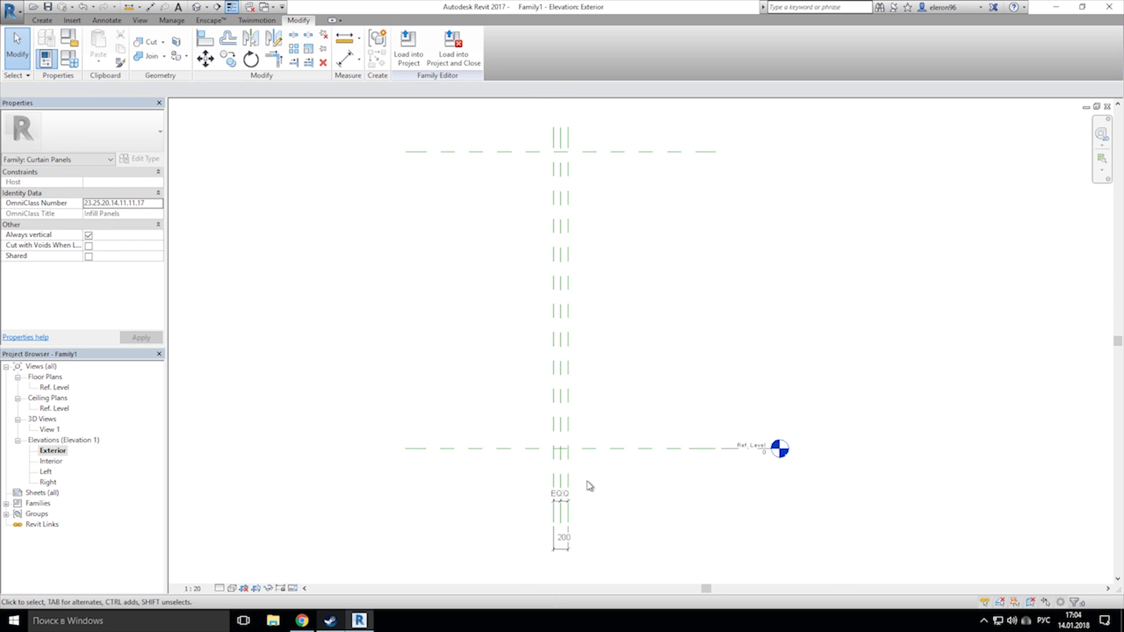
pyautogui.scroll(4, 585, 486)
pyautogui.click(595, 468)
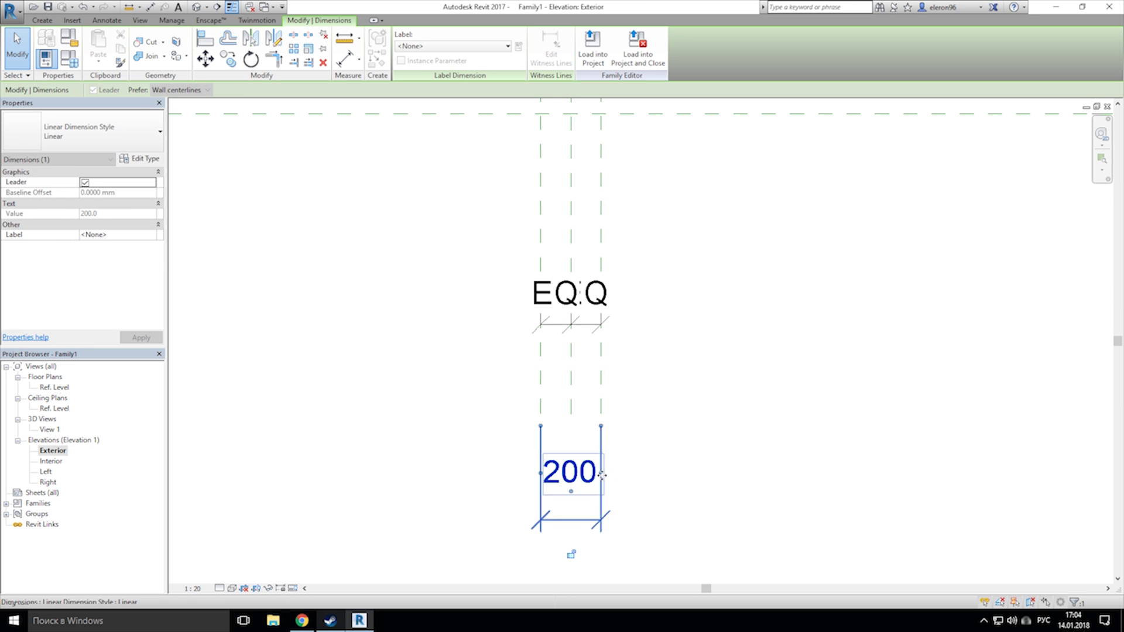
pyautogui.press('Escape')
# Step: Set the Left reference plane's distance from the centre plane to 150 mm
pyautogui.scroll(-3, 703, 387)
pyautogui.moveTo(728, 221); pyautogui.dragTo(607, 444, button='middle')
pyautogui.click(547, 362)
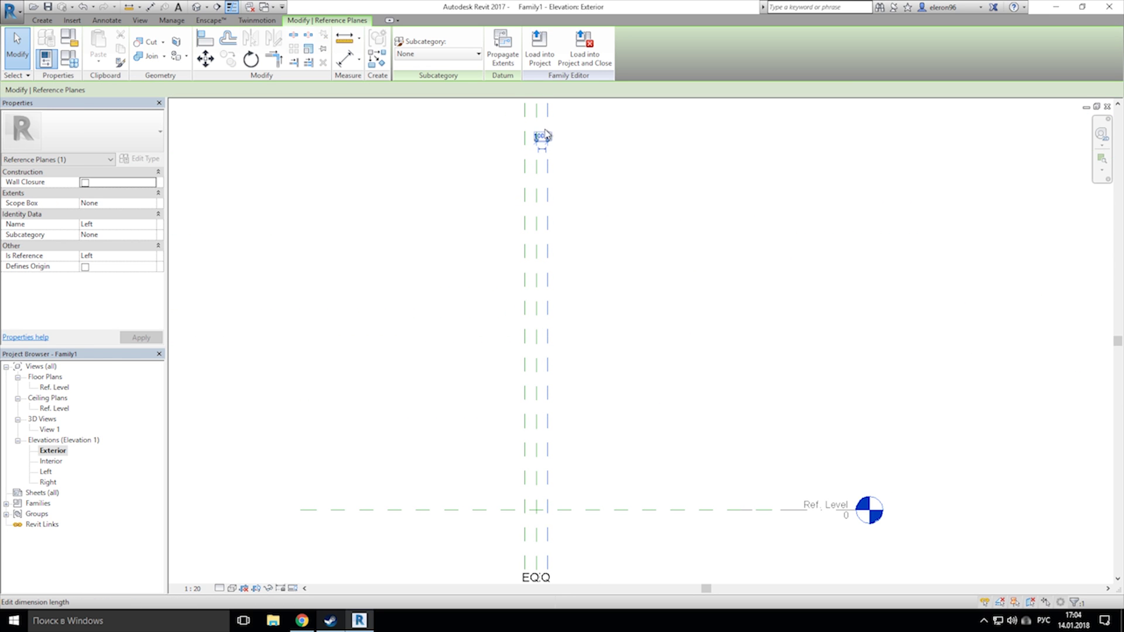
pyautogui.click(543, 134)
pyautogui.write('150')
pyautogui.press('Return')
pyautogui.click(690, 451)
pyautogui.moveTo(690, 451); pyautogui.dragTo(699, 303, button='middle')
pyautogui.scroll(1, 580, 349)
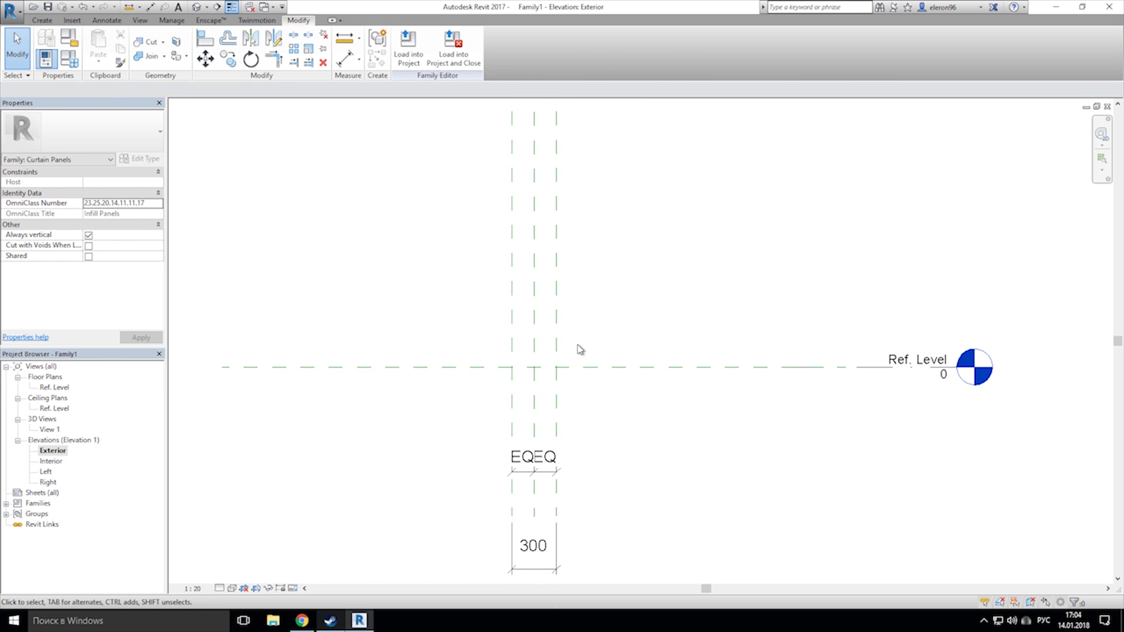
pyautogui.scroll(2, 554, 347)
pyautogui.moveTo(343, 241); pyautogui.dragTo(326, 217, button='middle')
pyautogui.scroll(1, 458, 320)
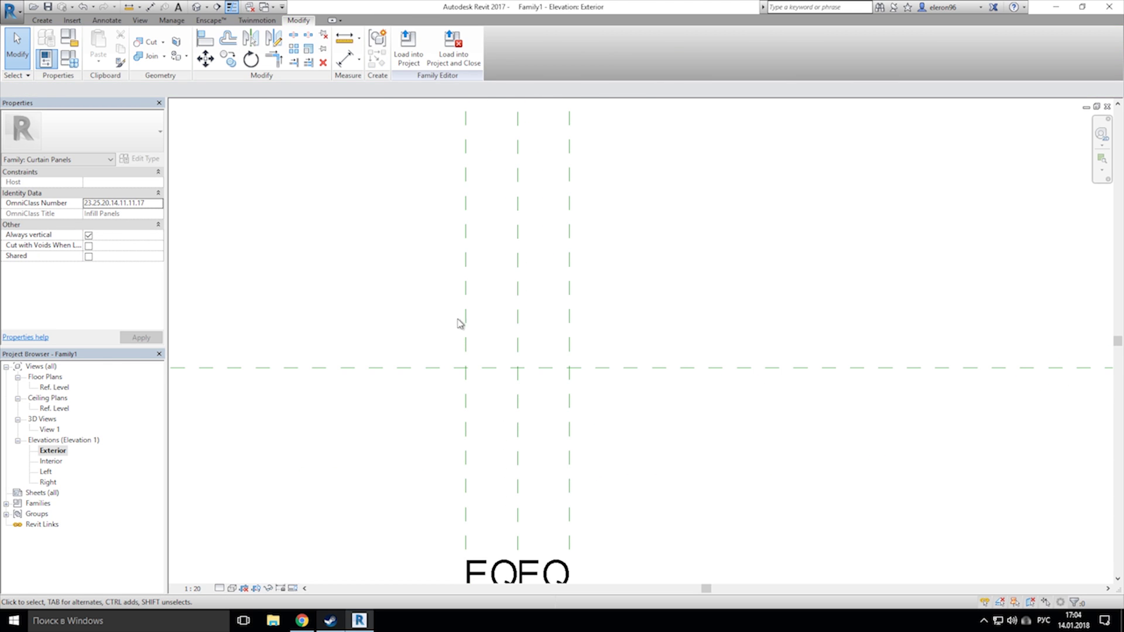
# Step: Add a vertical aligned dimension between the upper horizontal reference plane and the reference level
pyautogui.scroll(-2, 422, 346)
pyautogui.scroll(-7, 432, 361)
pyautogui.moveTo(467, 322); pyautogui.dragTo(488, 378, button='middle')
pyautogui.scroll(1, 488, 372)
pyautogui.click(345, 59)
pyautogui.click(552, 167)
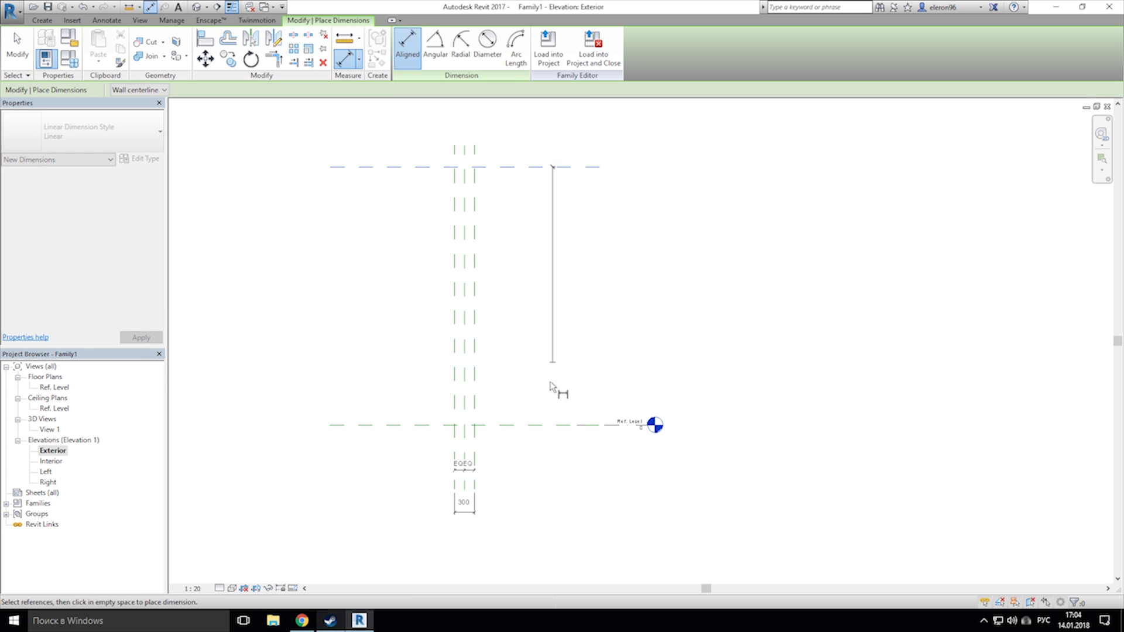
pyautogui.click(553, 425)
pyautogui.click(581, 374)
pyautogui.rightClick(539, 347)
pyautogui.press('Escape')
pyautogui.press('Escape')
pyautogui.press('Escape')
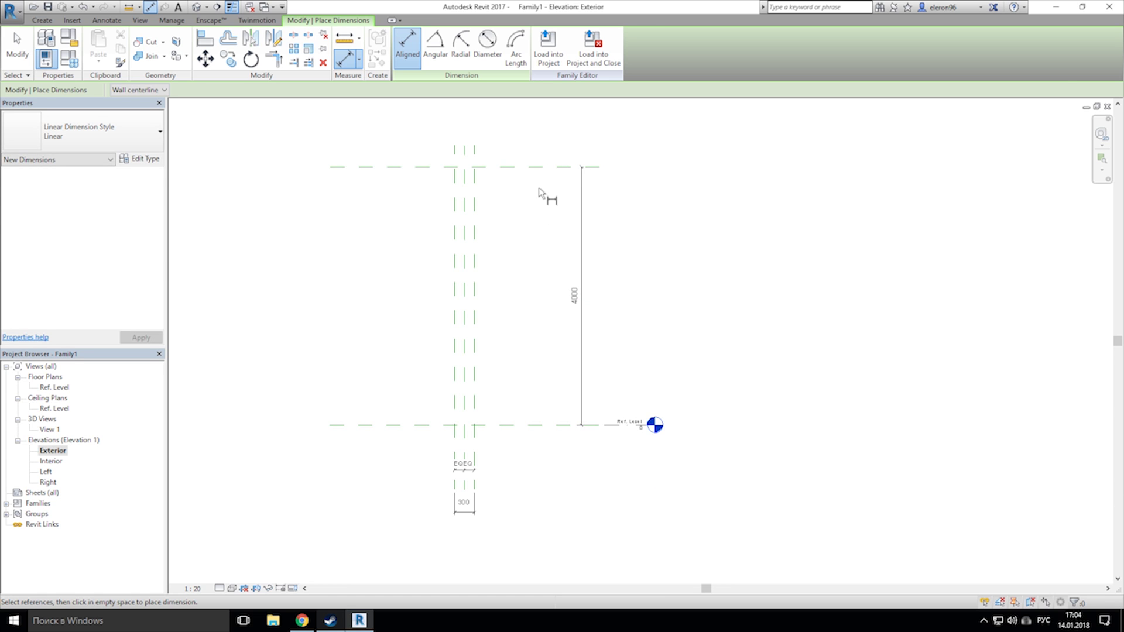
# Step: Set the Top reference plane's height above the reference level to 100 mm
pyautogui.click(536, 167)
pyautogui.click(574, 294)
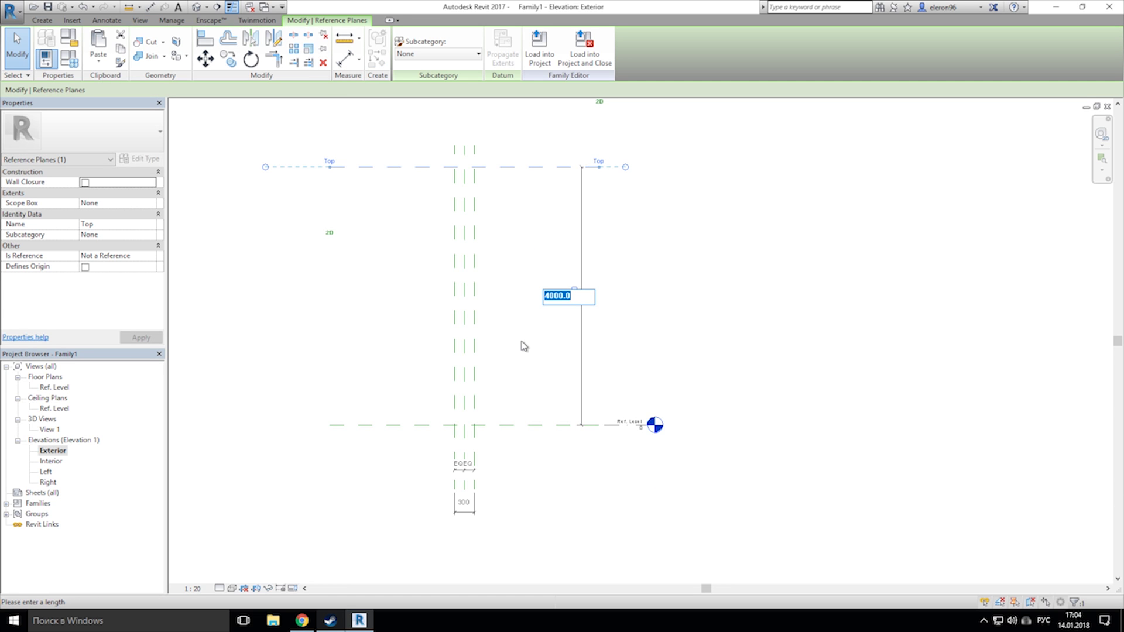
pyautogui.write('100')
pyautogui.press('Return')
pyautogui.scroll(13, 462, 435)
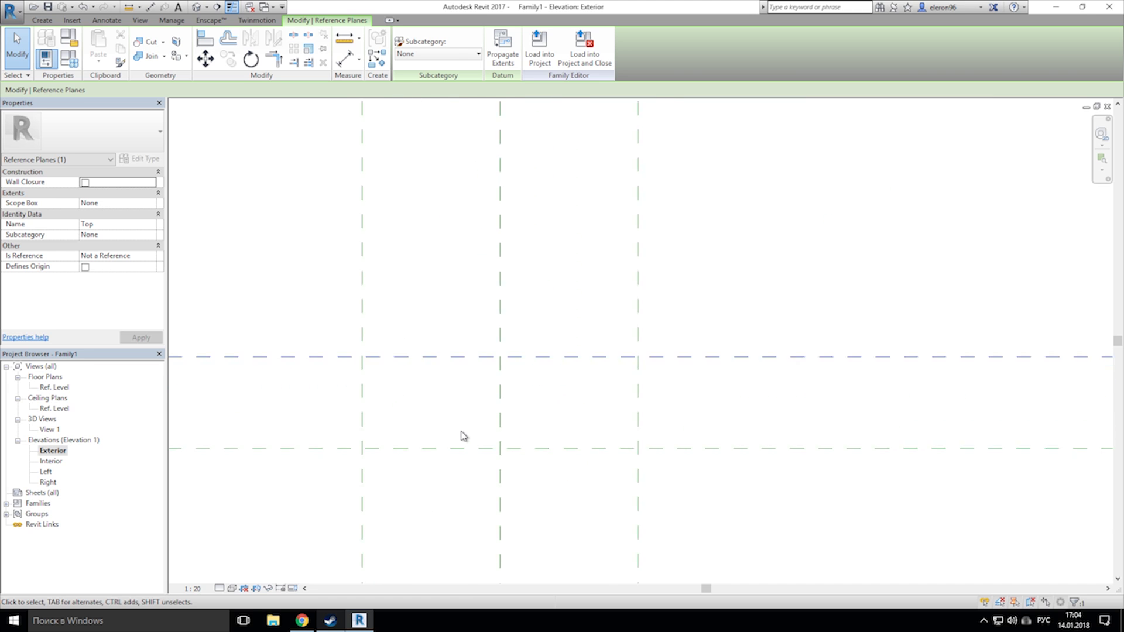
pyautogui.press('Escape')
# Step: Draw a horizontal model line midway between the Top plane and the reference level, extending past both outer vertical reference planes
pyautogui.moveTo(474, 417); pyautogui.dragTo(468, 366, button='middle')
pyautogui.click(42, 20)
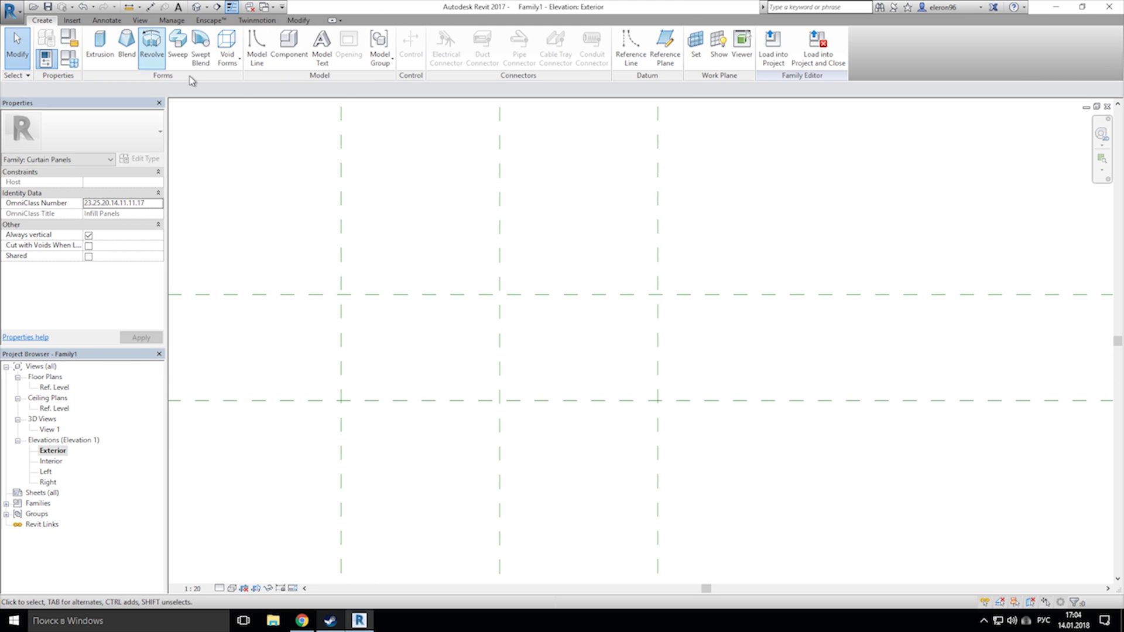
pyautogui.moveTo(284, 129); pyautogui.dragTo(271, 100, button='middle')
pyautogui.click(226, 42)
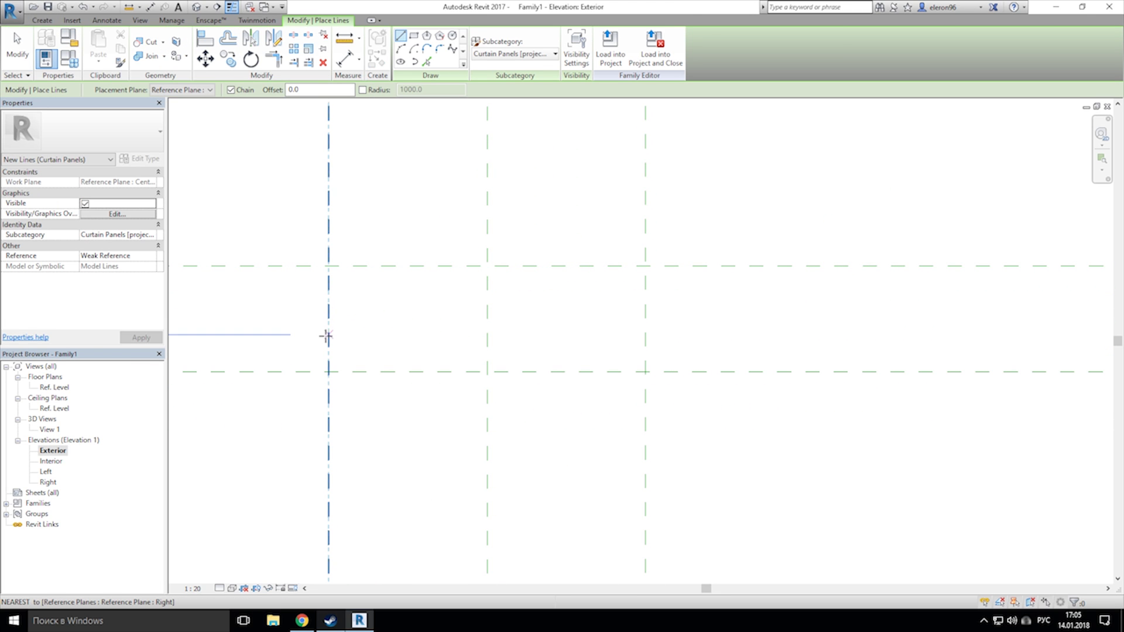
pyautogui.click(487, 320)
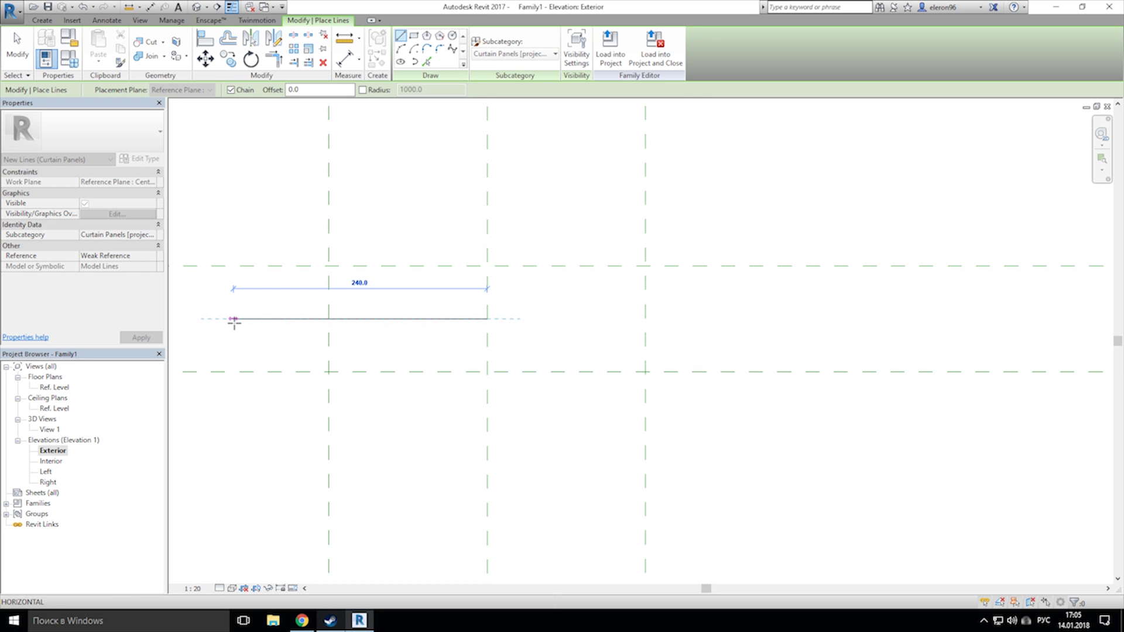
pyautogui.click(233, 320)
pyautogui.press('Escape')
pyautogui.press('Escape')
pyautogui.click(454, 320)
pyautogui.moveTo(487, 319); pyautogui.dragTo(746, 321)
pyautogui.click(583, 213)
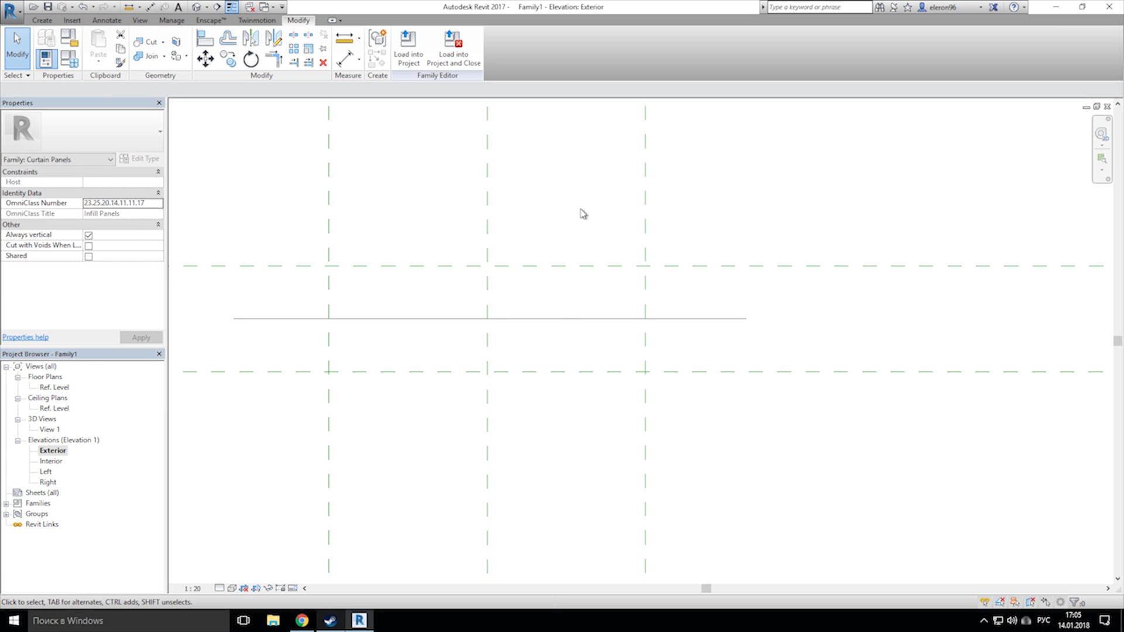
# Step: Start an extrusion and sketch a rectangle about 182 by 50 mm from the right plane's intersection with the reference level up to the guide line
pyautogui.click(38, 21)
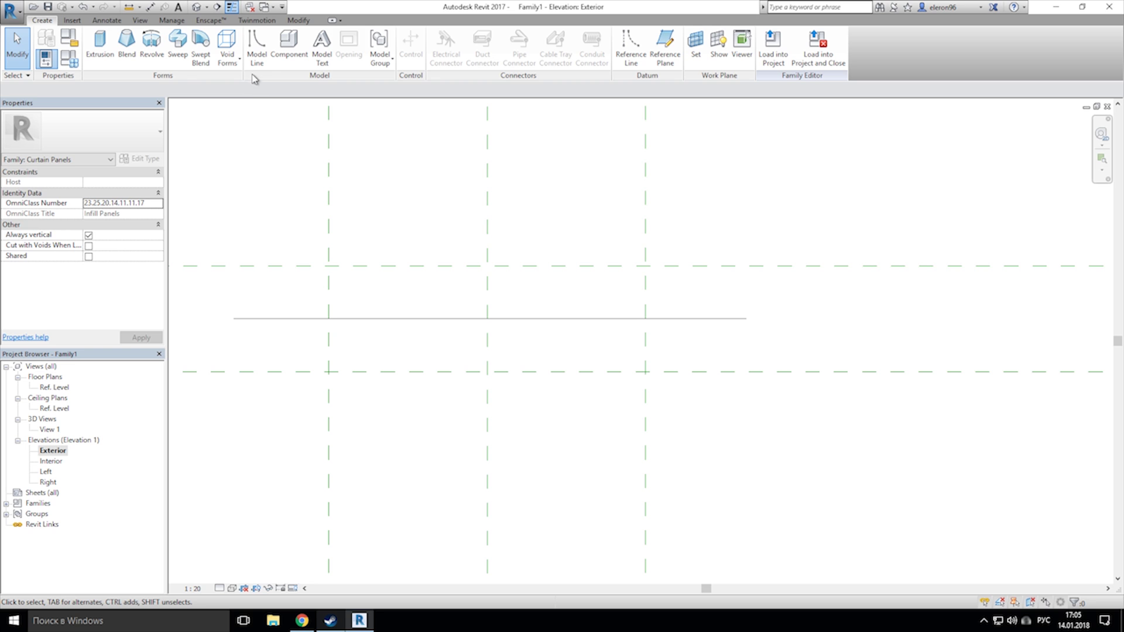
pyautogui.click(100, 44)
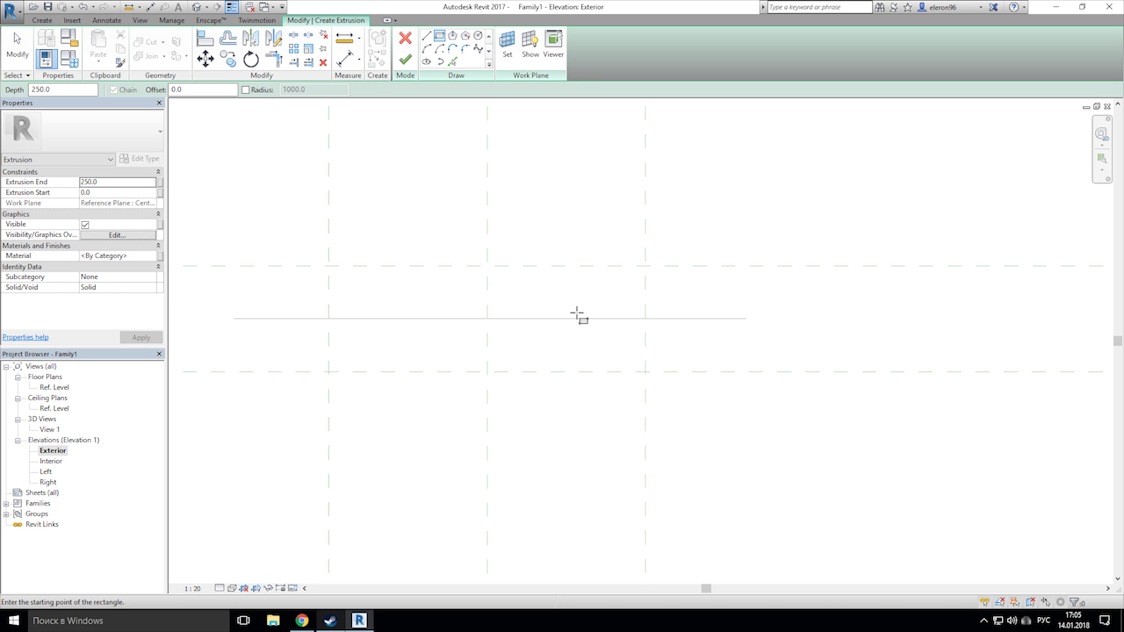
pyautogui.click(646, 371)
pyautogui.moveTo(454, 319); pyautogui.dragTo(403, 164, button='middle')
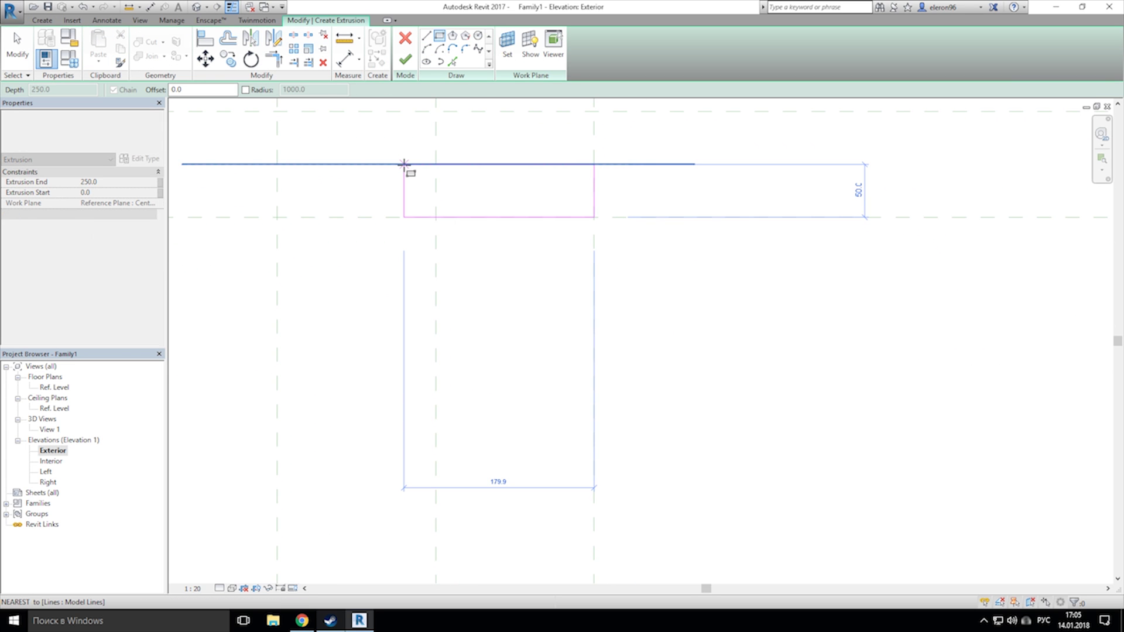
pyautogui.click(404, 164)
pyautogui.press('Escape')
pyautogui.press('Escape')
# Step: Set the lower brick rectangle's width to 210 mm by moving its left edge
pyautogui.click(398, 202)
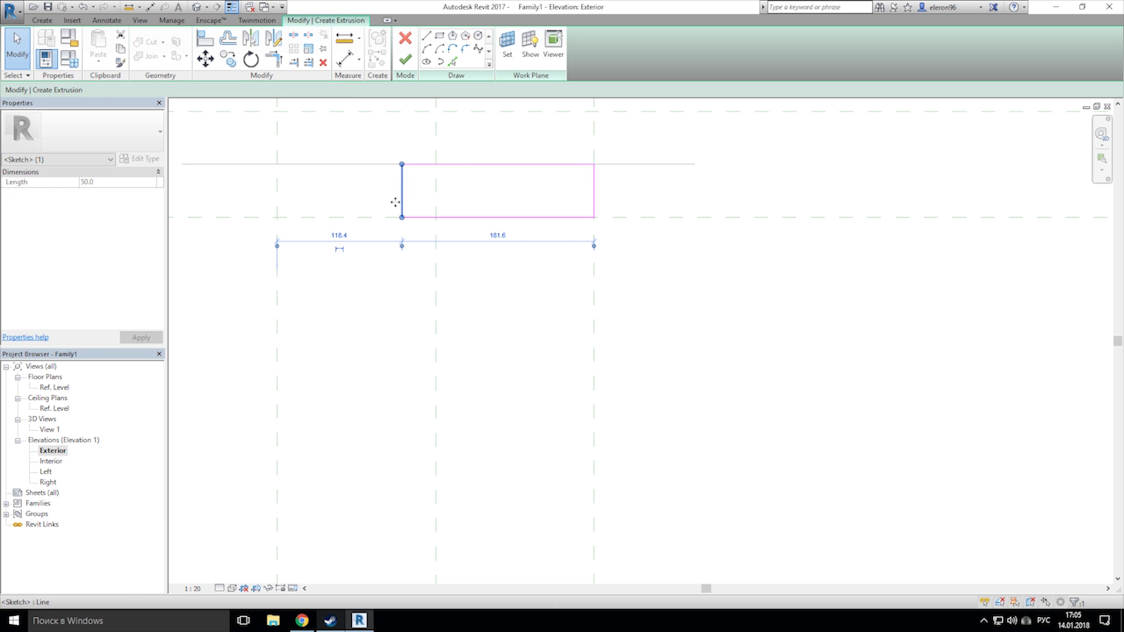
pyautogui.click(497, 236)
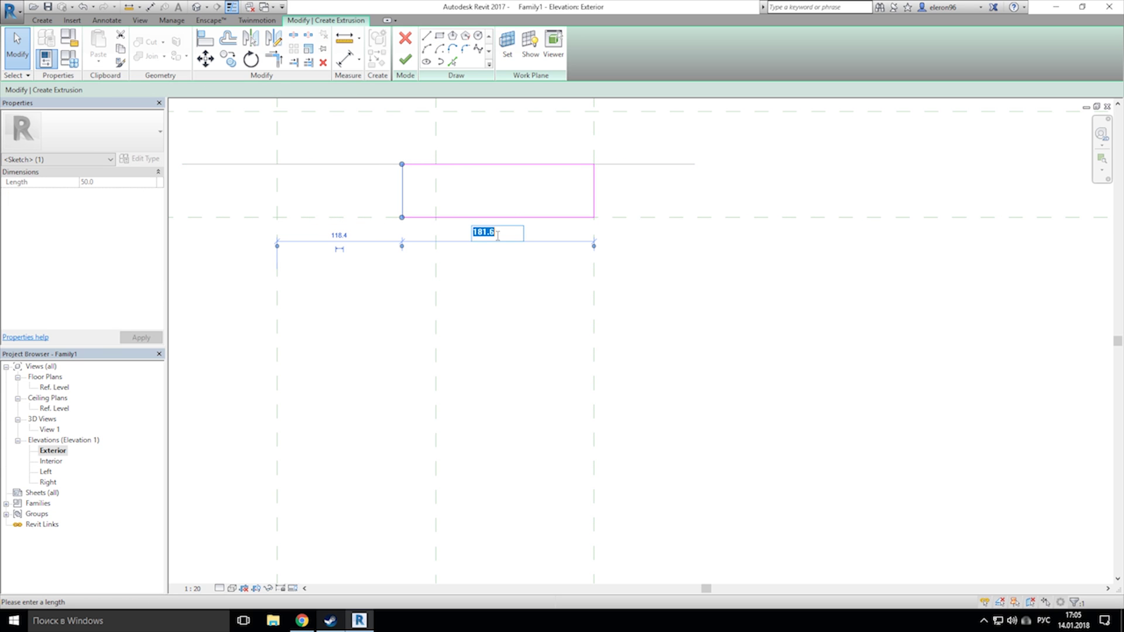
pyautogui.write('210')
pyautogui.click(507, 279)
pyautogui.moveTo(506, 278); pyautogui.dragTo(557, 340, button='middle')
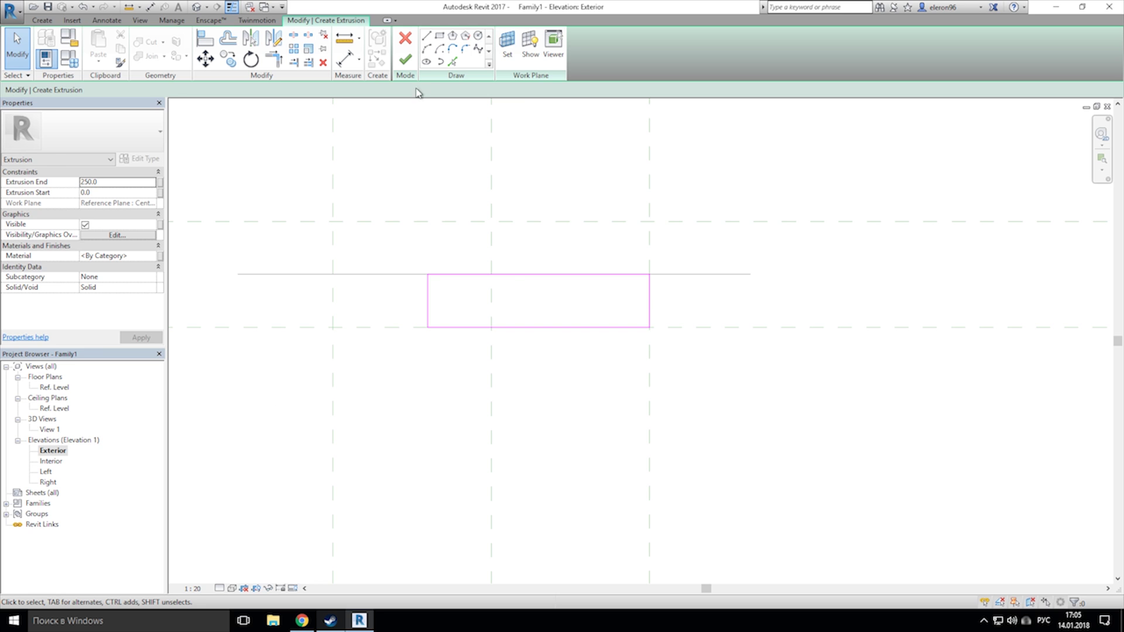
# Step: Finish the lower brick sketch and set its extrusion end to 300 mm
pyautogui.click(405, 59)
pyautogui.click(104, 182)
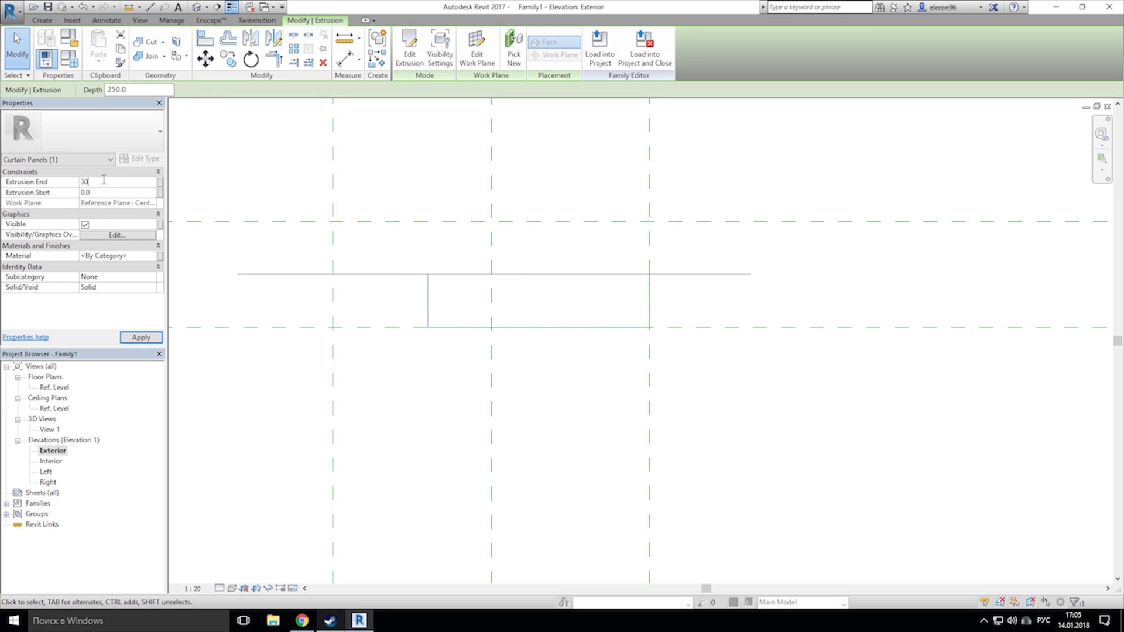
pyautogui.click(141, 338)
pyautogui.click(394, 386)
# Step: Start a second extrusion with a rectangle about 176 by 50 mm from the left plane's intersection with the Top plane down to the guide line
pyautogui.moveTo(394, 387); pyautogui.dragTo(440, 391, button='middle')
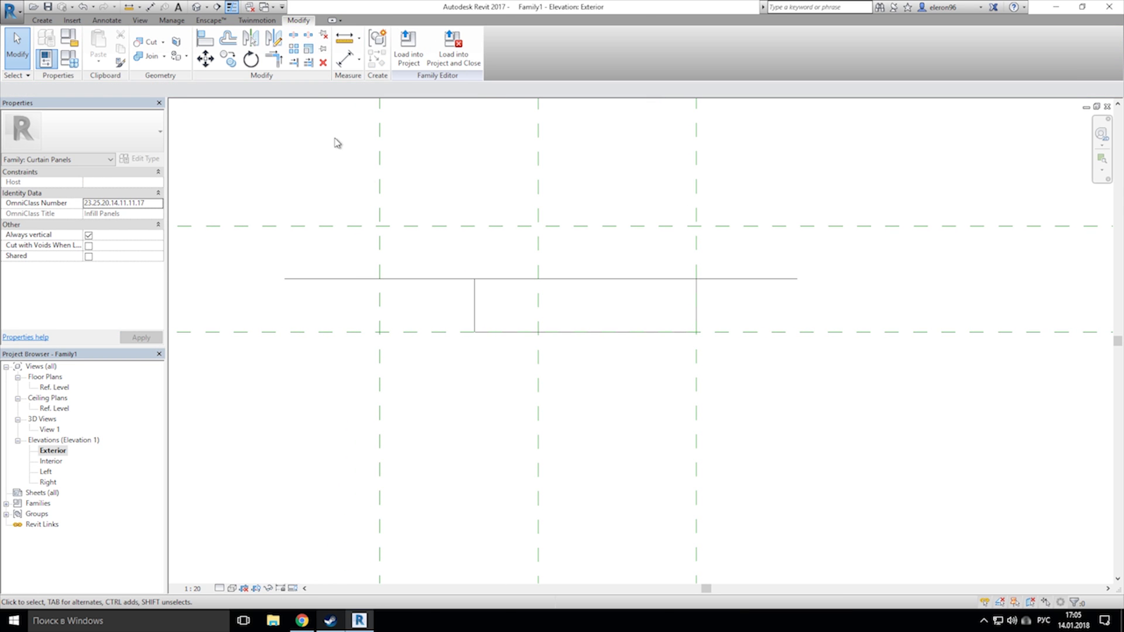
pyautogui.click(42, 20)
pyautogui.click(97, 44)
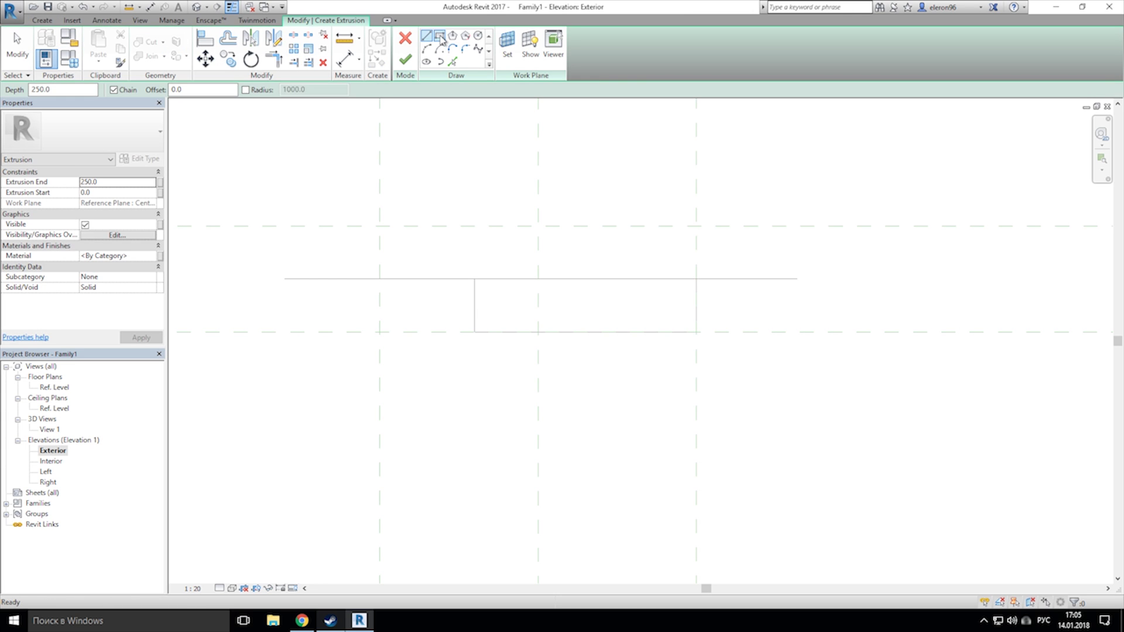
pyautogui.click(379, 226)
pyautogui.click(566, 279)
pyautogui.press('Escape')
# Step: Set the upper brick rectangle's width to 210 mm by moving its right edge
pyautogui.click(565, 252)
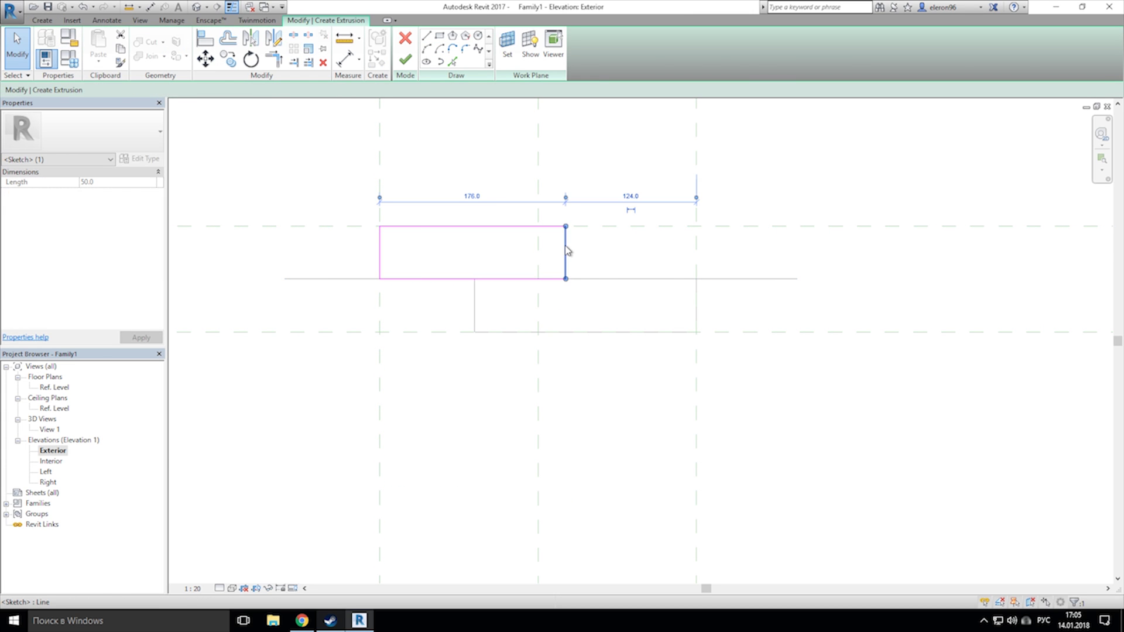
pyautogui.click(472, 196)
pyautogui.write('210')
pyautogui.press('Return')
# Step: Set the upper brick's extrusion end to 300 mm and finish its sketch
pyautogui.click(606, 168)
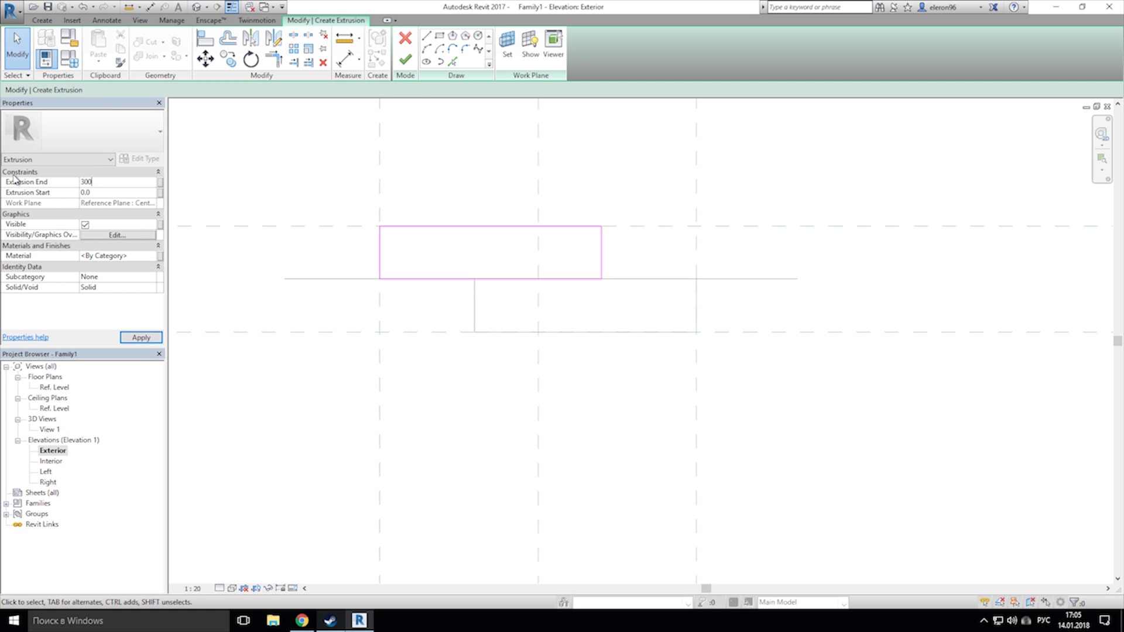
pyautogui.click(141, 337)
pyautogui.click(405, 59)
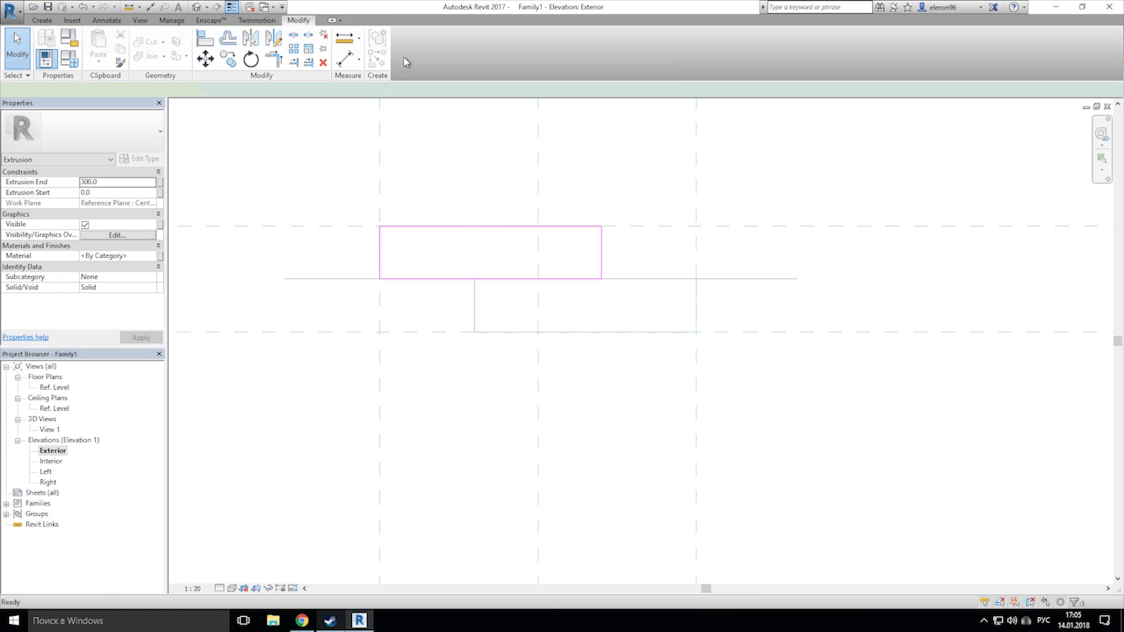
# Step: Delete the horizontal model line running between the two bricks
pyautogui.click(207, 7)
pyautogui.click(286, 279)
pyautogui.press('Delete')
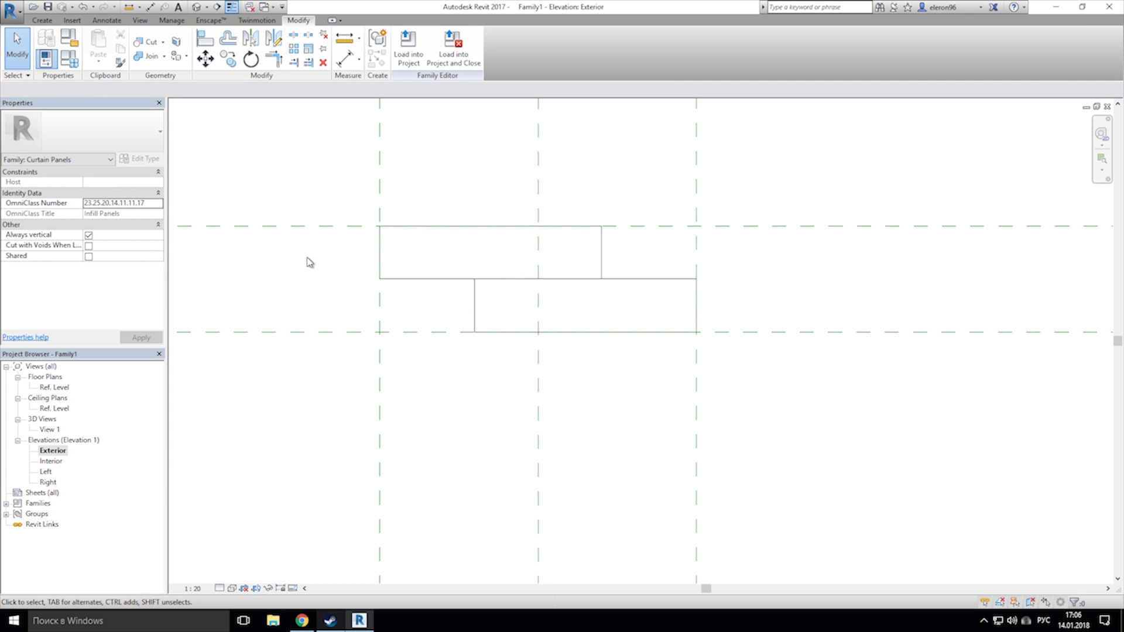
# Step: Open the default 3D view and set the extrusion end of both bricks to 100 mm
pyautogui.click(197, 7)
pyautogui.moveTo(487, 358); pyautogui.dragTo(460, 309, button='middle')
pyautogui.moveTo(848, 150); pyautogui.dragTo(573, 313)
pyautogui.click(104, 182)
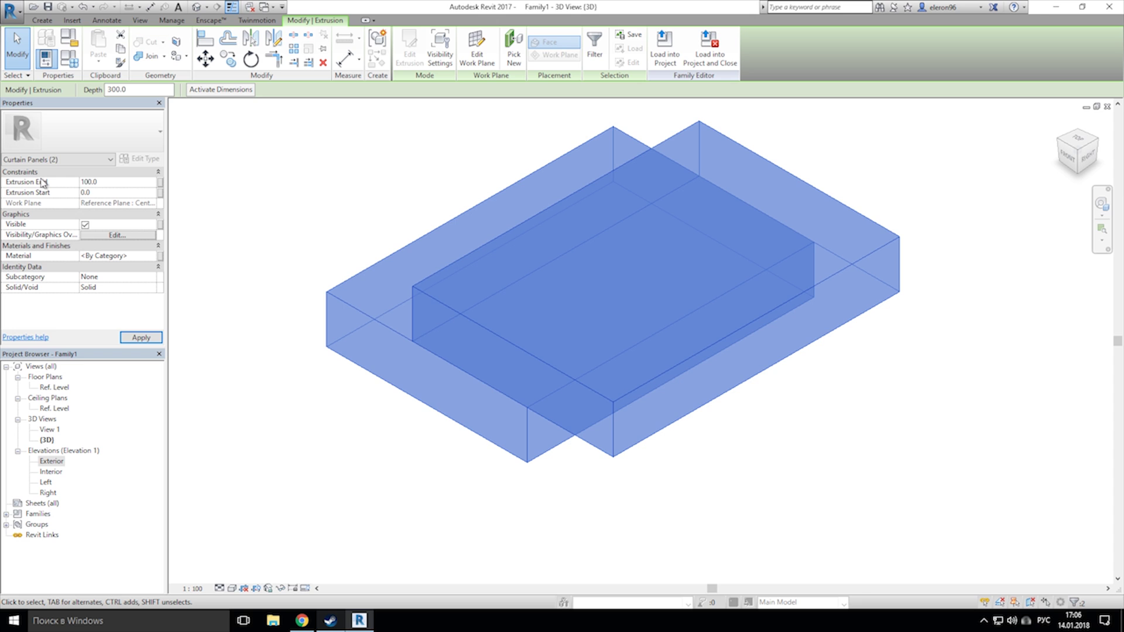
pyautogui.click(491, 242)
pyautogui.moveTo(498, 245); pyautogui.dragTo(338, 345, button='middle')
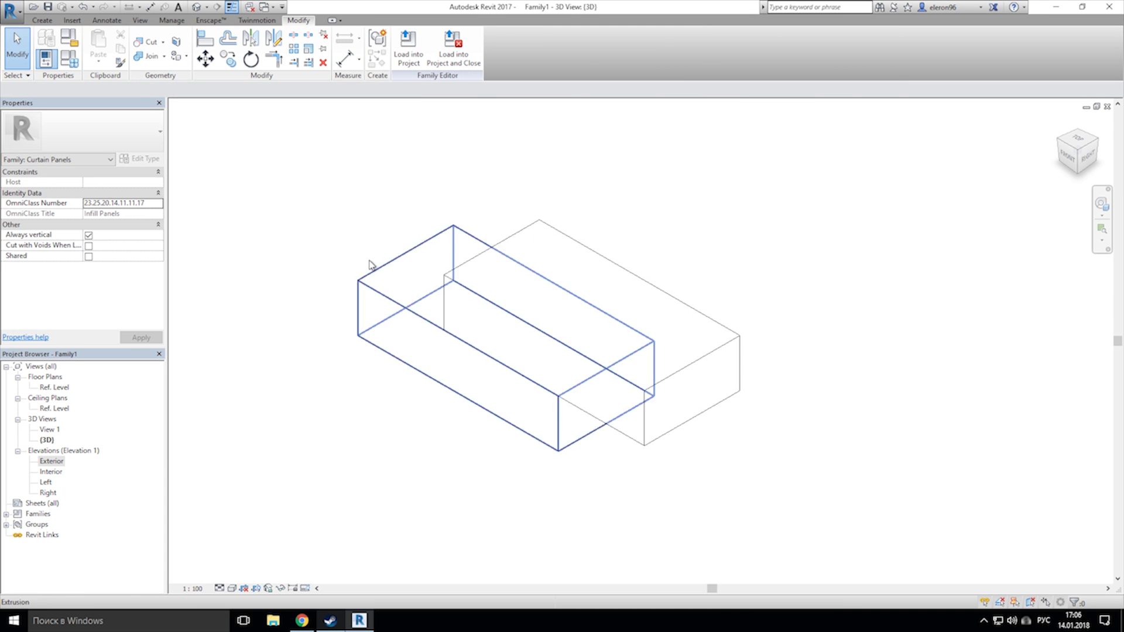
# Step: Associate the material of both bricks with a new type parameter named BRICK_mat, grouped under Materials and Finishes
pyautogui.moveTo(809, 168); pyautogui.dragTo(265, 468)
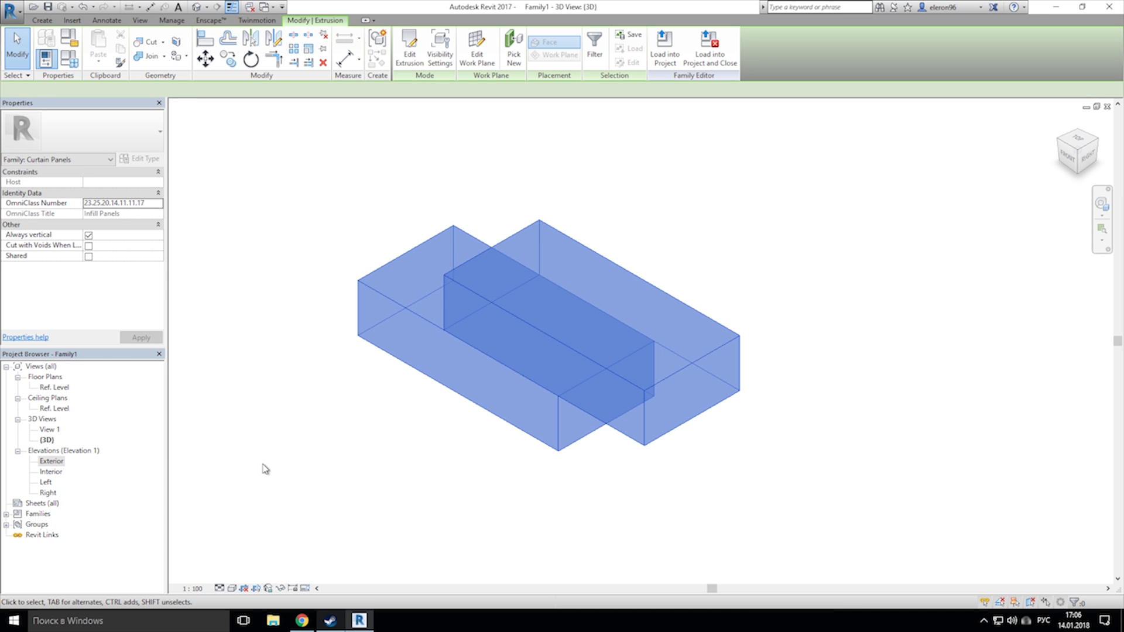
pyautogui.click(160, 256)
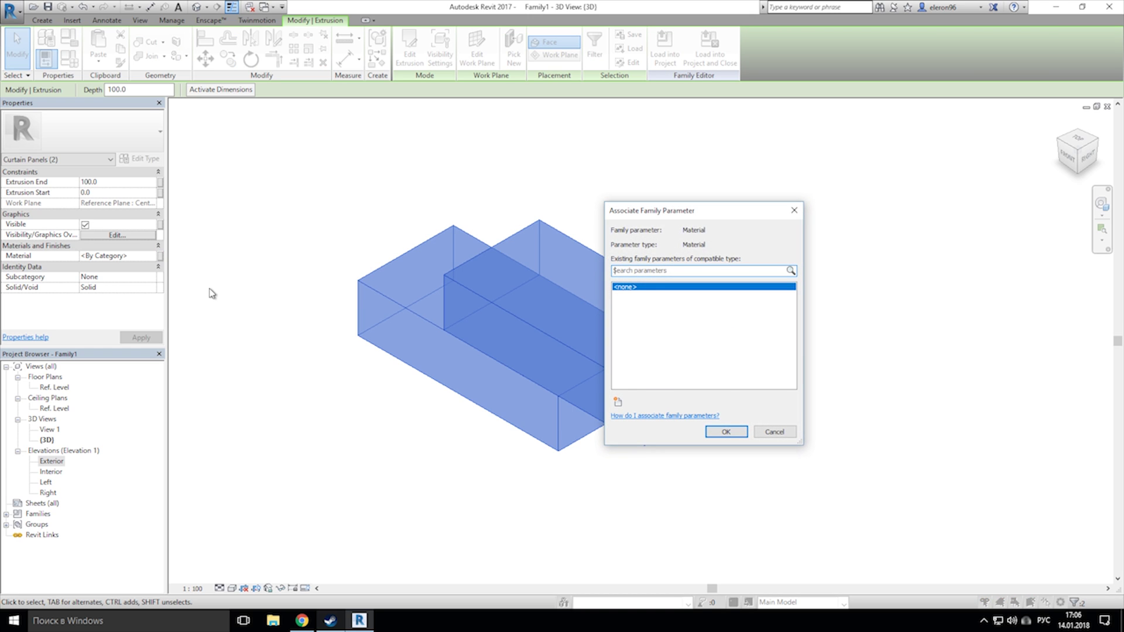
pyautogui.click(618, 401)
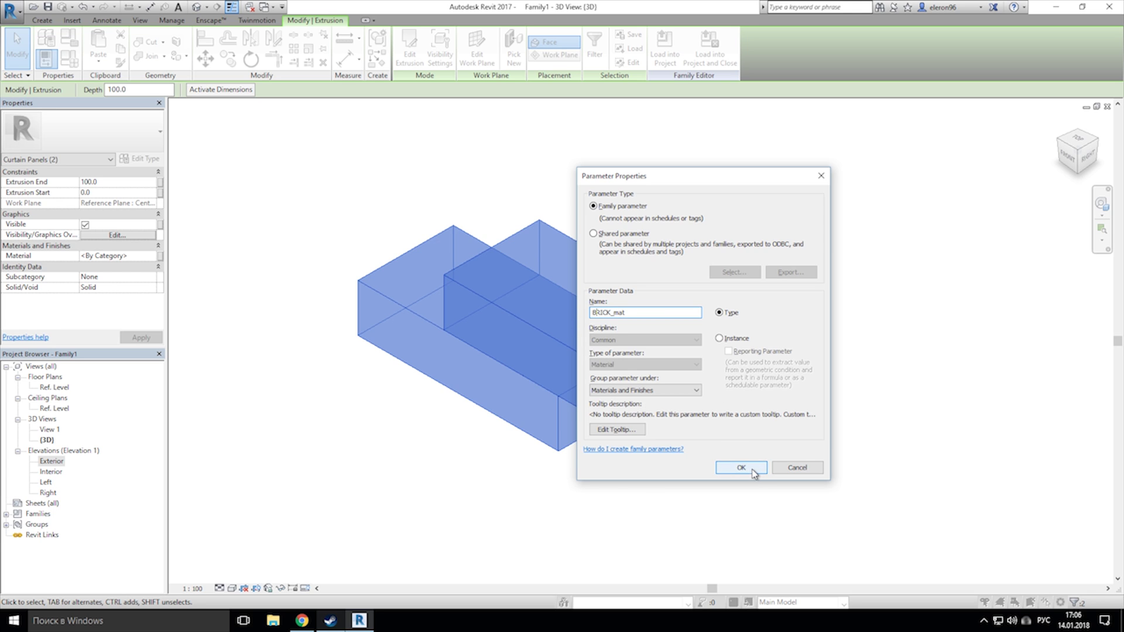
pyautogui.click(752, 470)
pyautogui.click(726, 432)
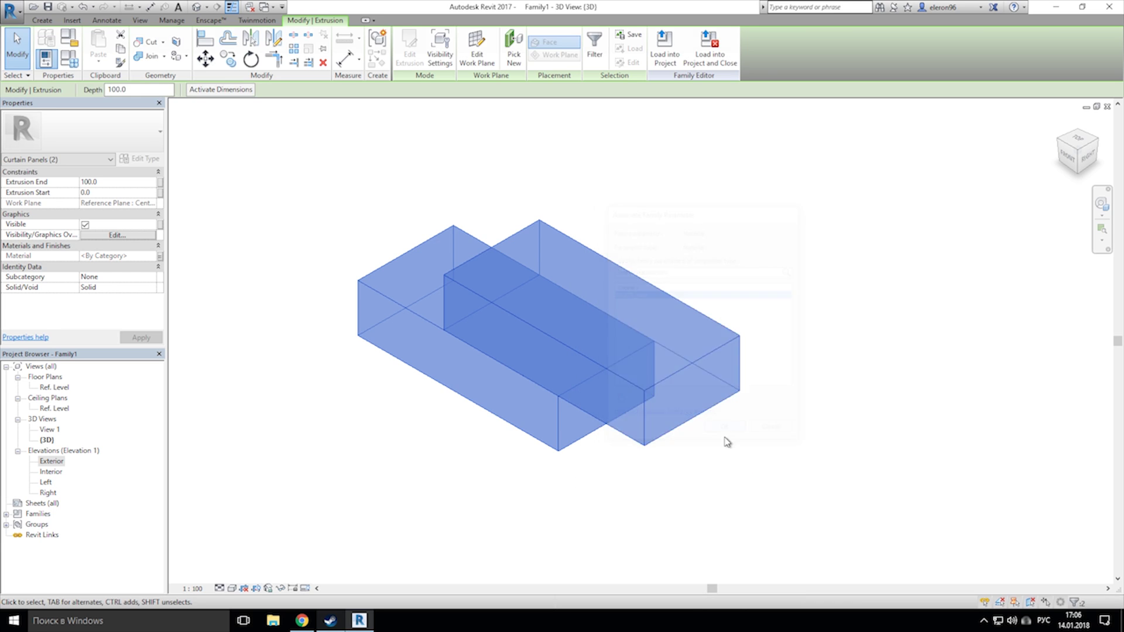
pyautogui.click(754, 433)
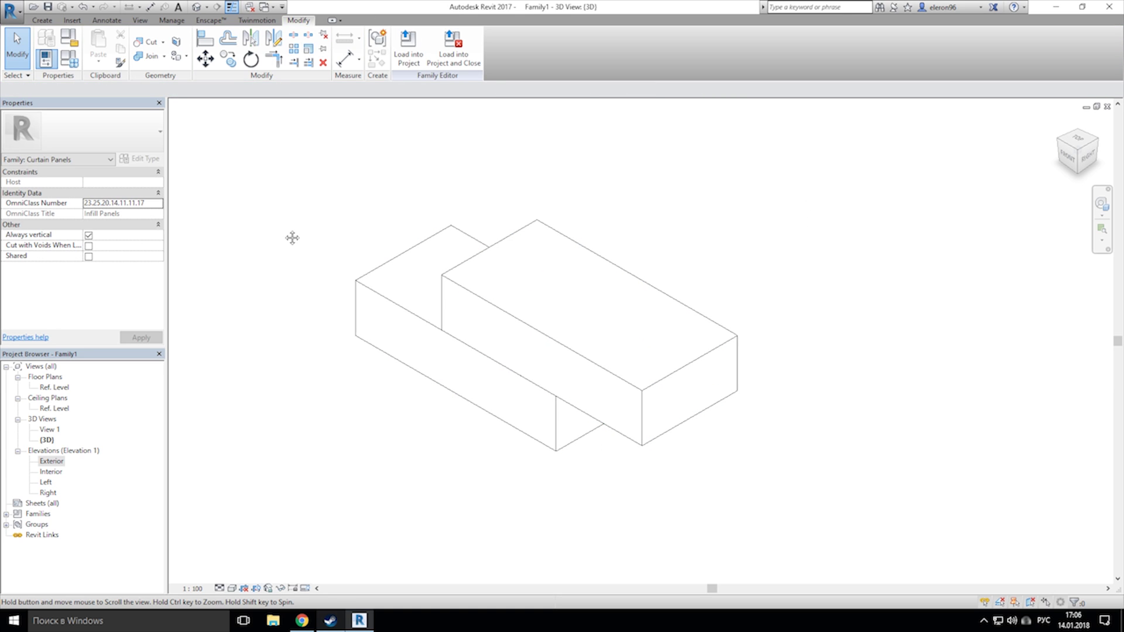
# Step: Load the brick panel family into the project and open the project's default 3D view
pyautogui.moveTo(291, 238); pyautogui.dragTo(271, 233, button='middle')
pyautogui.moveTo(461, 206); pyautogui.dragTo(466, 205, button='middle')
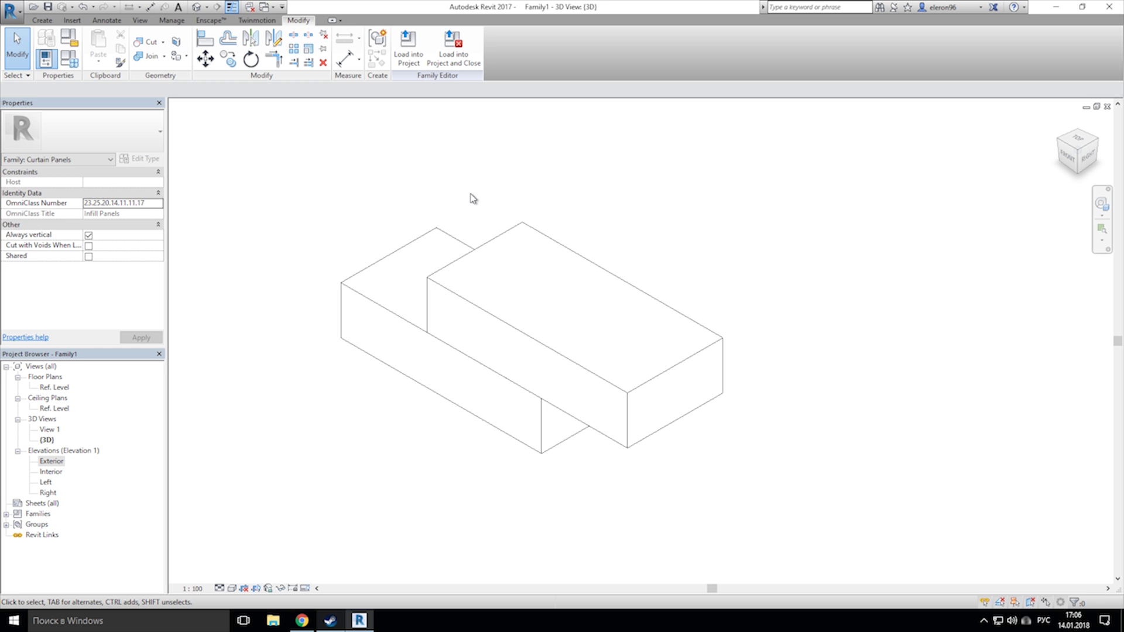
pyautogui.click(405, 50)
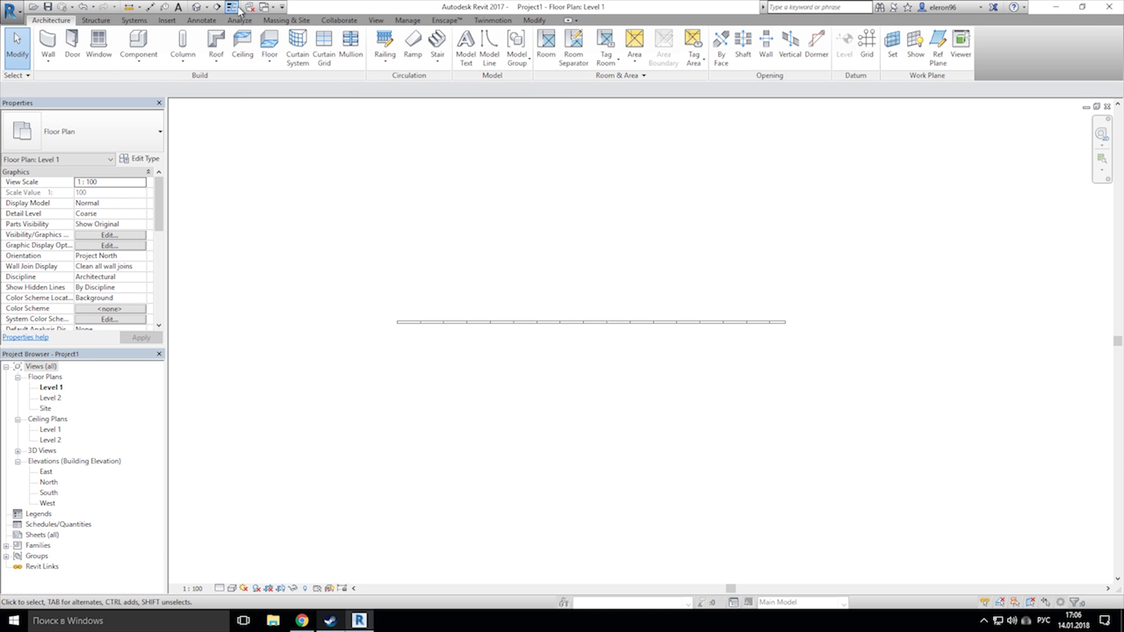
pyautogui.click(198, 8)
pyautogui.scroll(5, 393, 216)
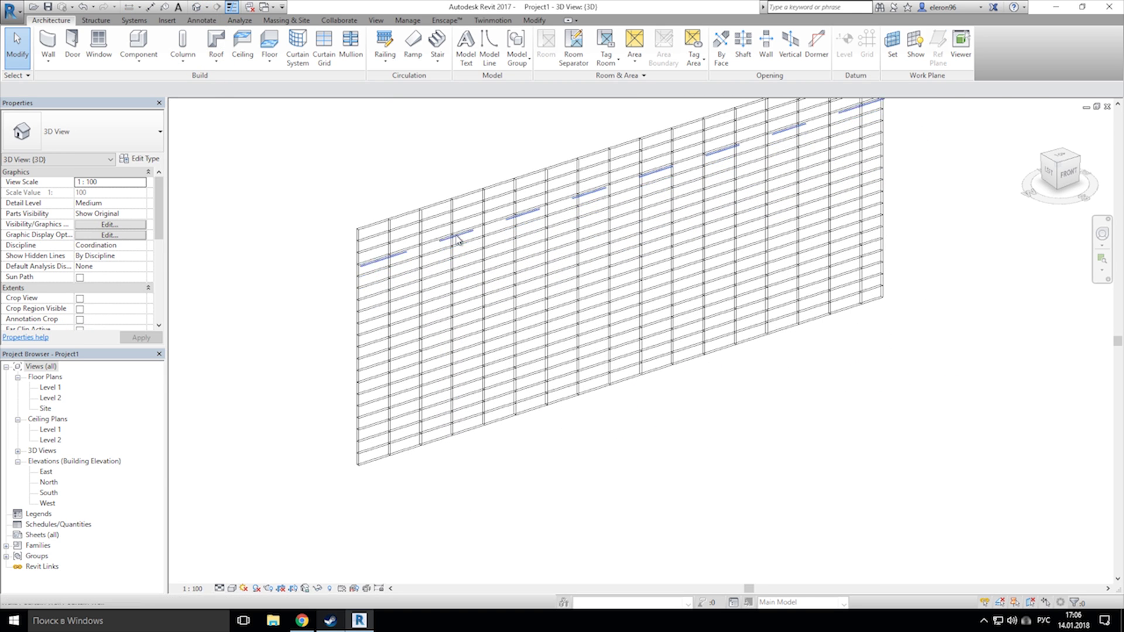
# Step: Set the curtain wall type's Curtain Panel to Family1 : Family1 and display the 3D view with shaded surfaces
pyautogui.click(381, 221)
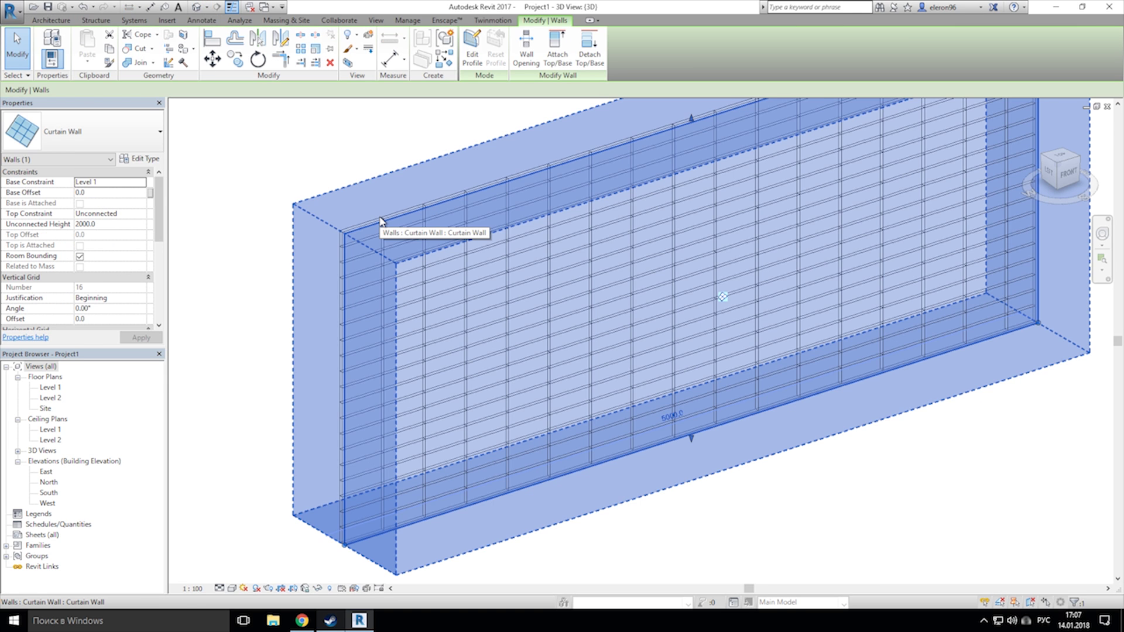
pyautogui.click(145, 160)
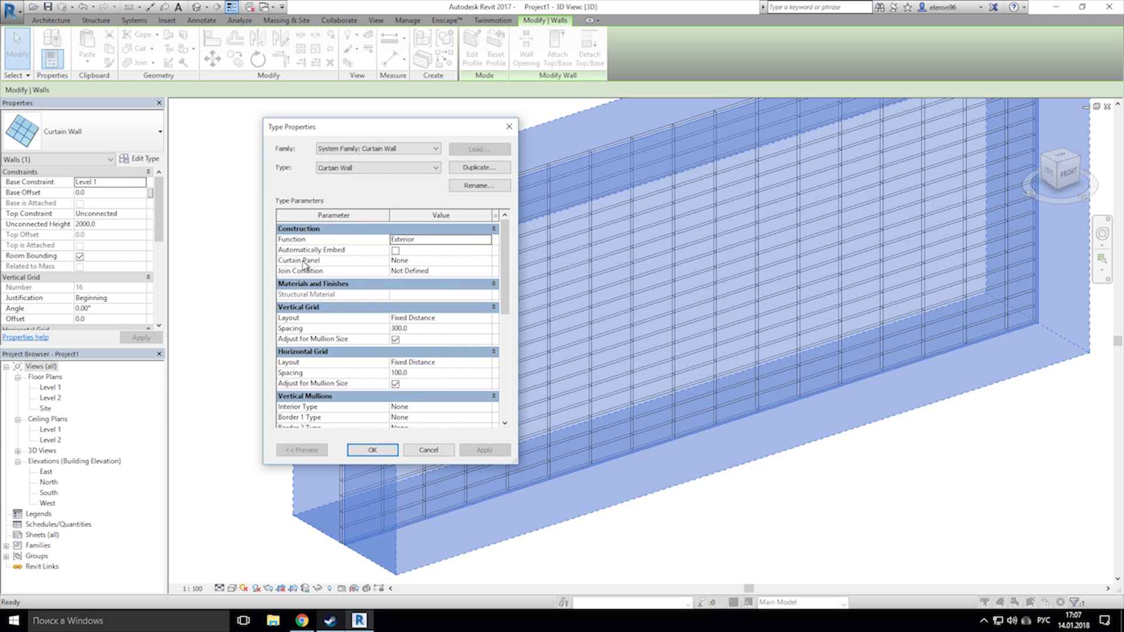
pyautogui.click(487, 261)
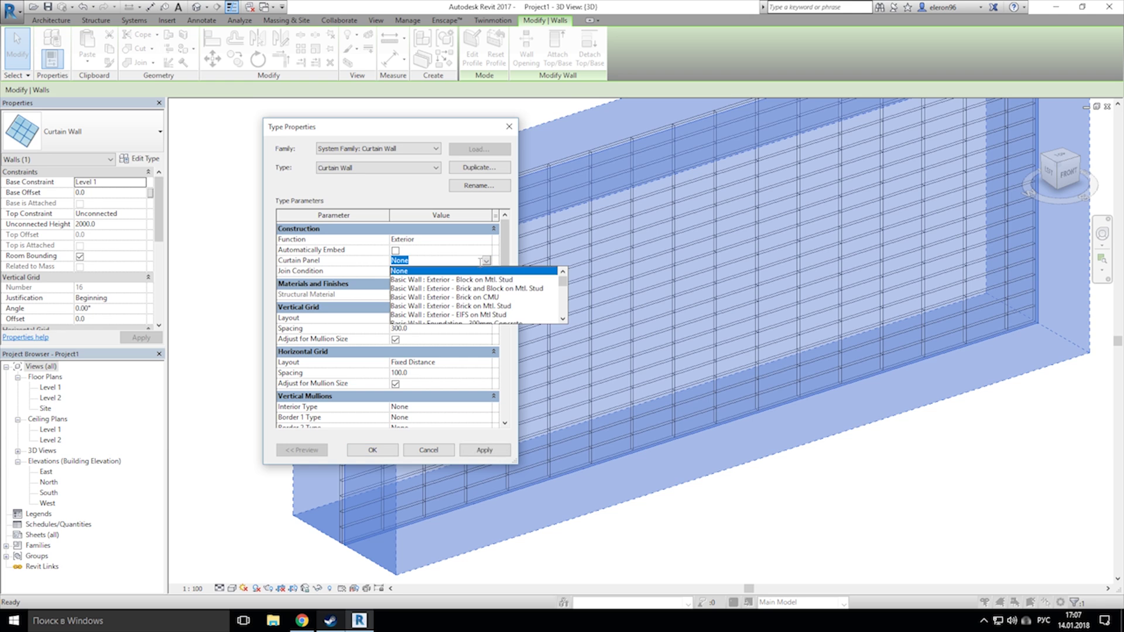
pyautogui.scroll(-2, 469, 290)
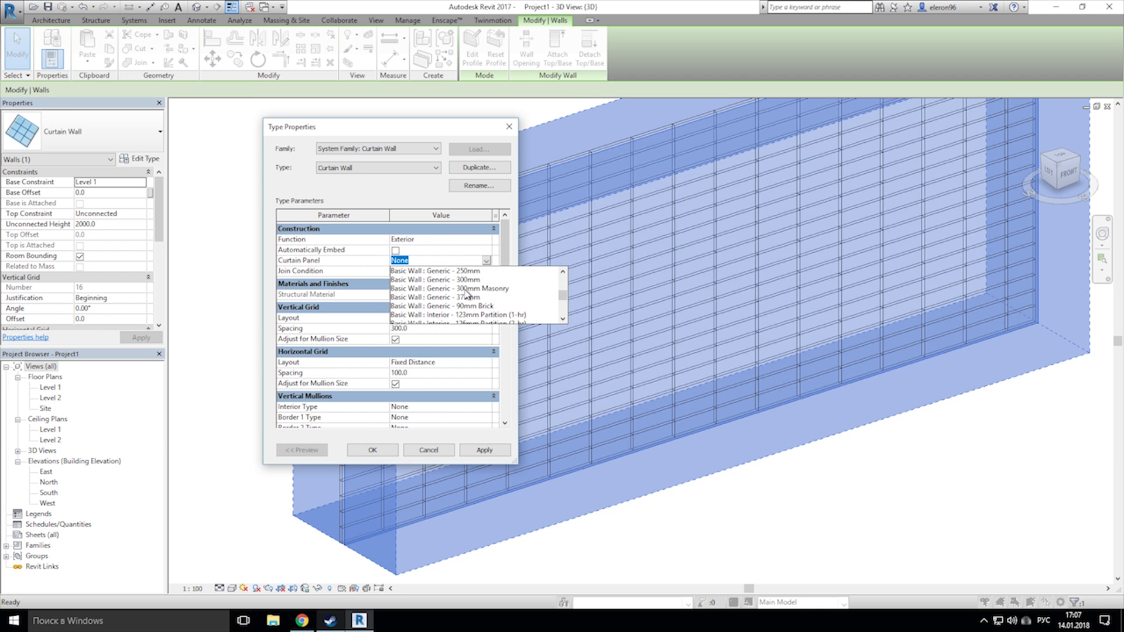
pyautogui.scroll(-3, 465, 294)
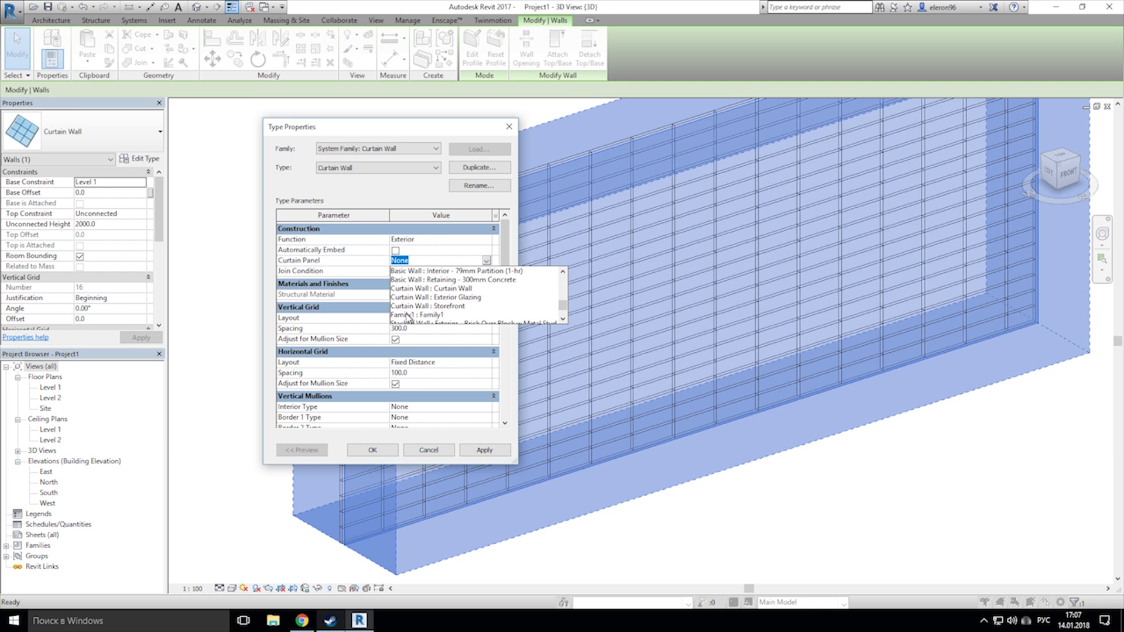
pyautogui.click(408, 315)
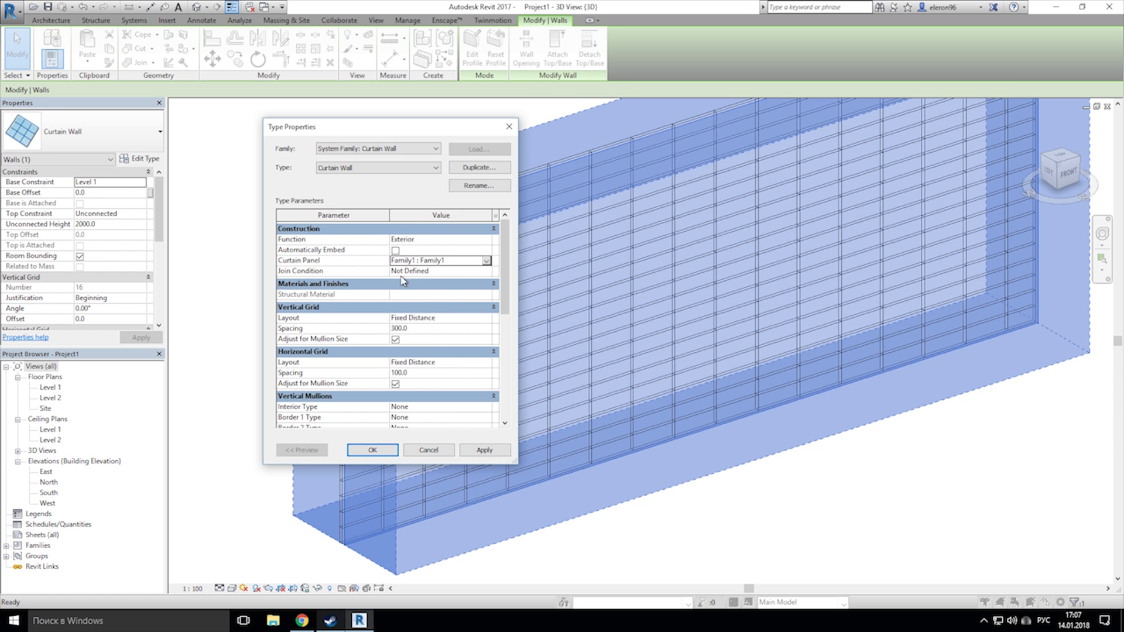
pyautogui.click(375, 450)
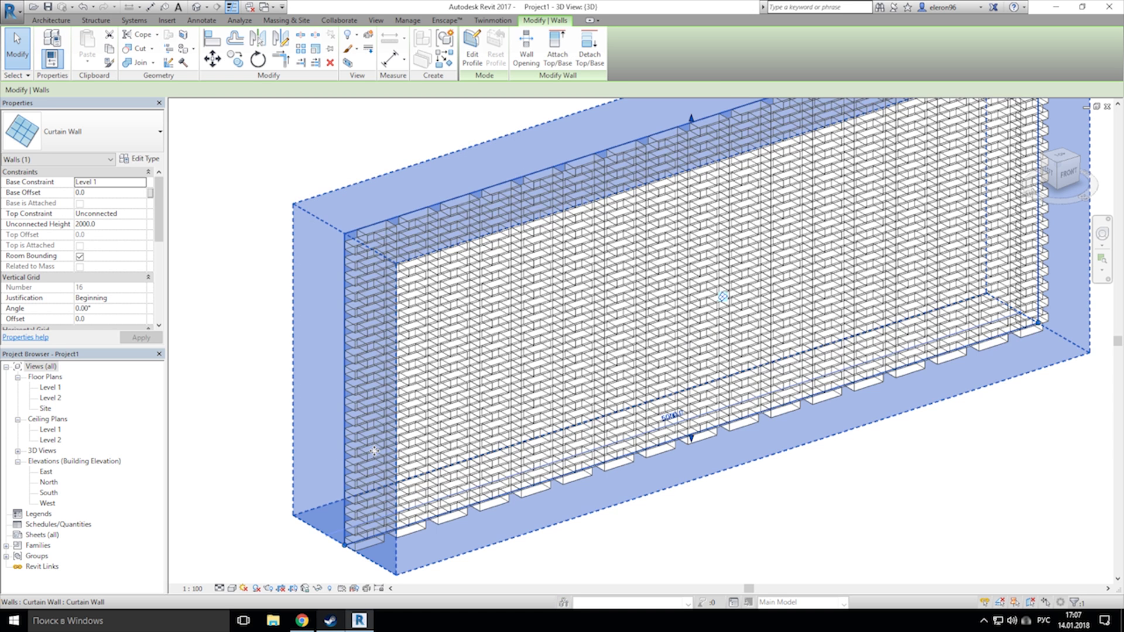
pyautogui.click(268, 361)
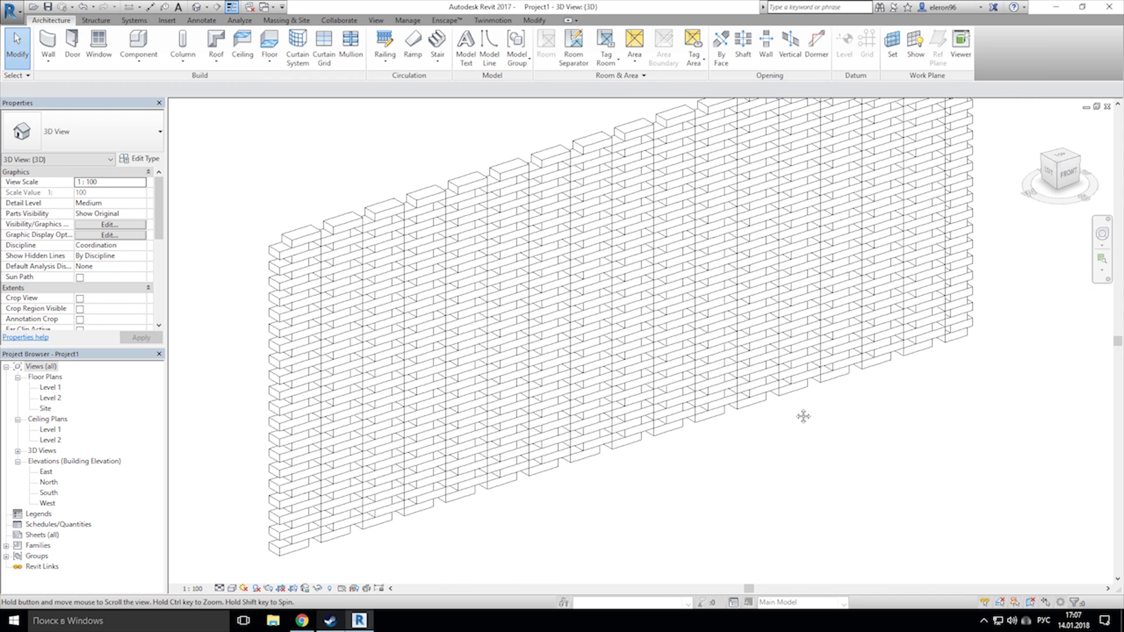
pyautogui.click(231, 588)
pyautogui.click(263, 537)
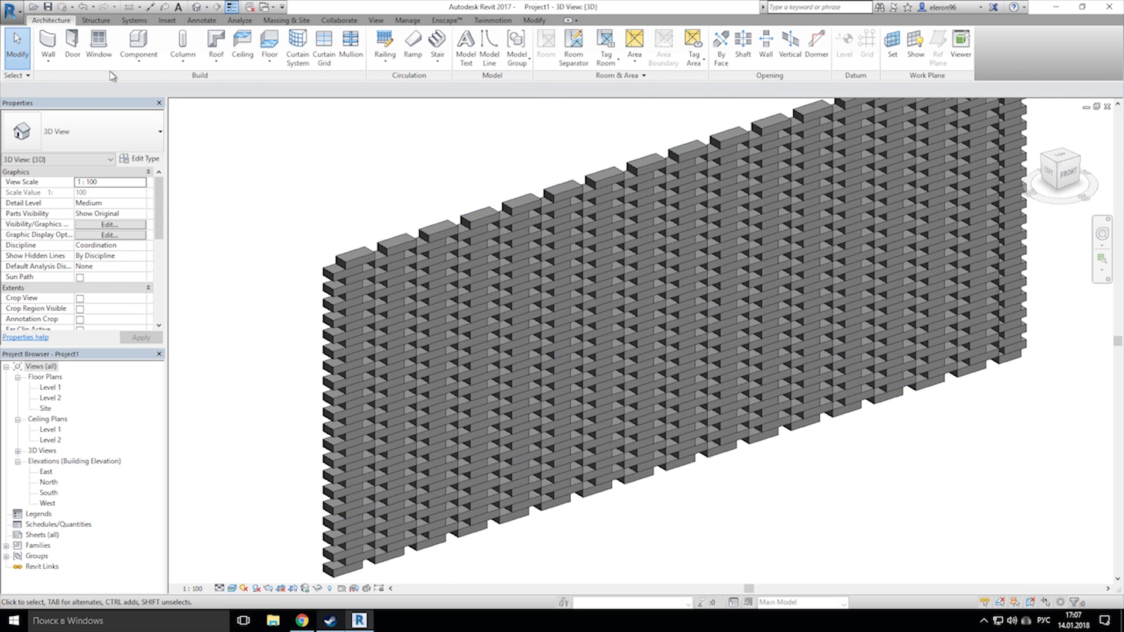
pyautogui.click(668, 521)
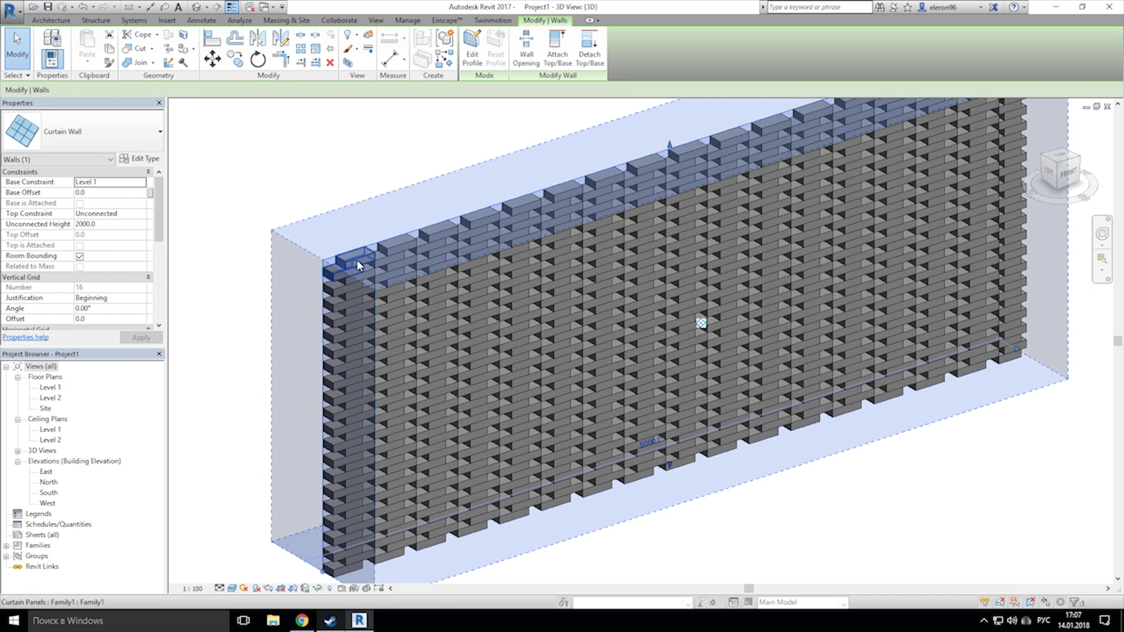
pyautogui.click(339, 252)
pyautogui.click(283, 174)
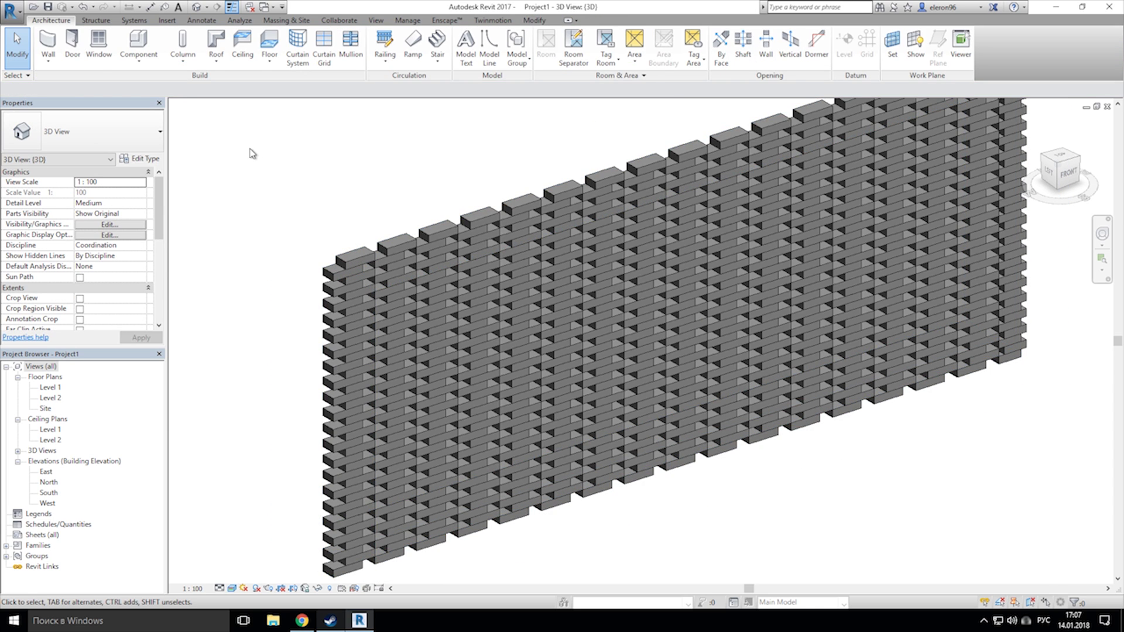
pyautogui.click(348, 250)
pyautogui.scroll(-1, 508, 257)
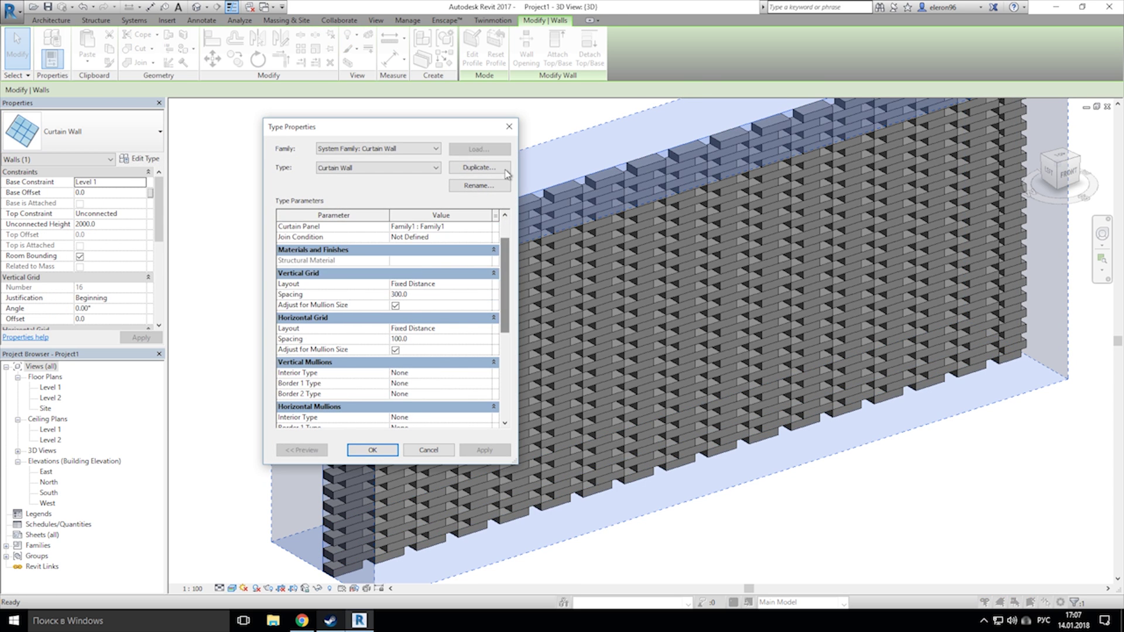
pyautogui.click(509, 126)
# Step: Set the BRICK_mat type parameter of the wall's brick panel family to Brick, Common
pyautogui.click(351, 258)
pyautogui.click(140, 159)
pyautogui.click(491, 264)
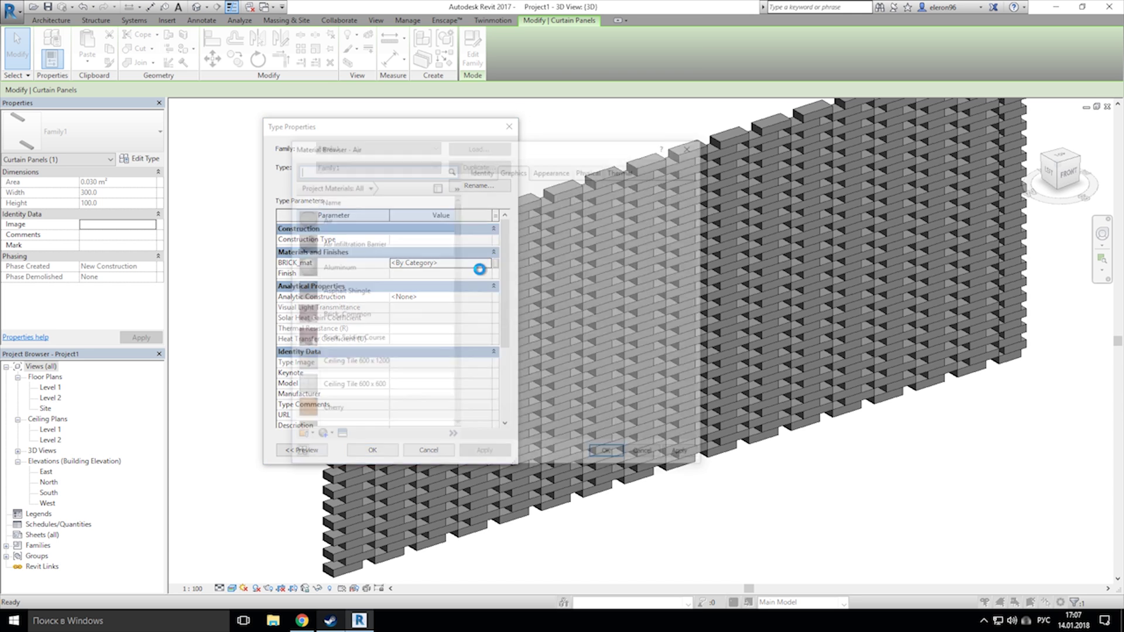
pyautogui.click(609, 455)
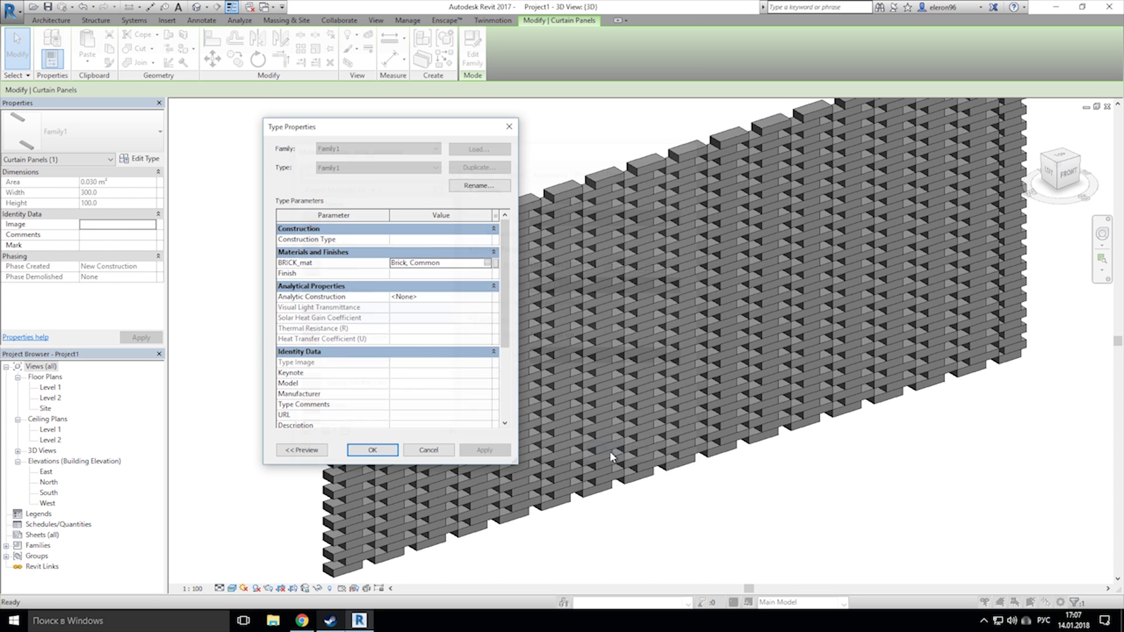
pyautogui.click(372, 449)
pyautogui.press('Escape')
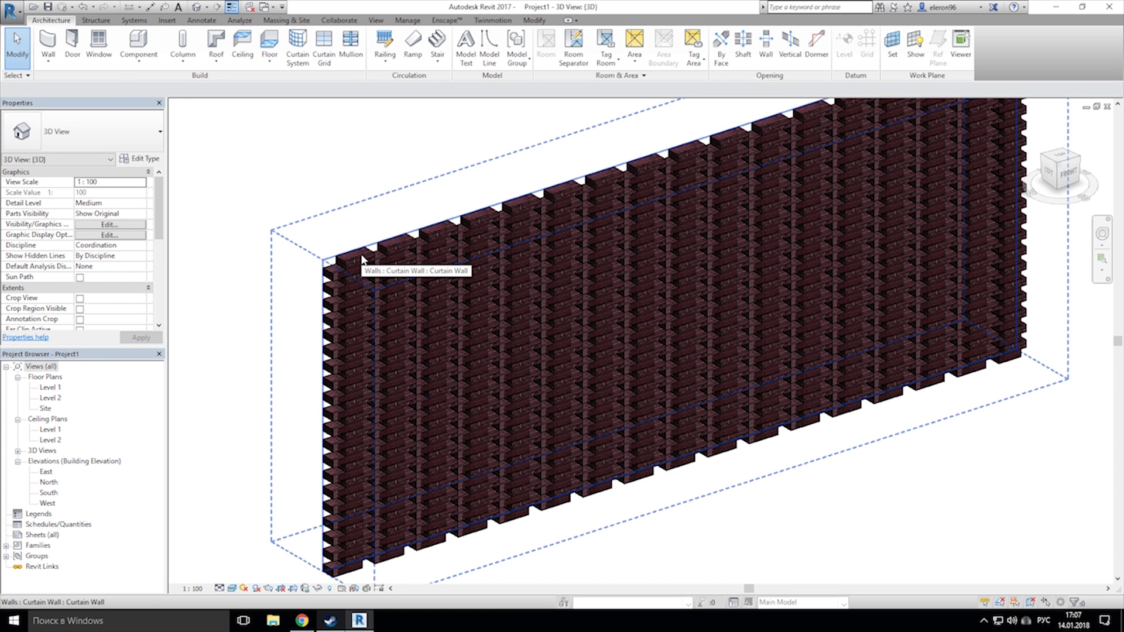
# Step: Set the brick panel type's BRICK_mat material to Concrete, Cast-in-Place gray
pyautogui.press('Tab')
pyautogui.click(363, 259)
pyautogui.click(143, 160)
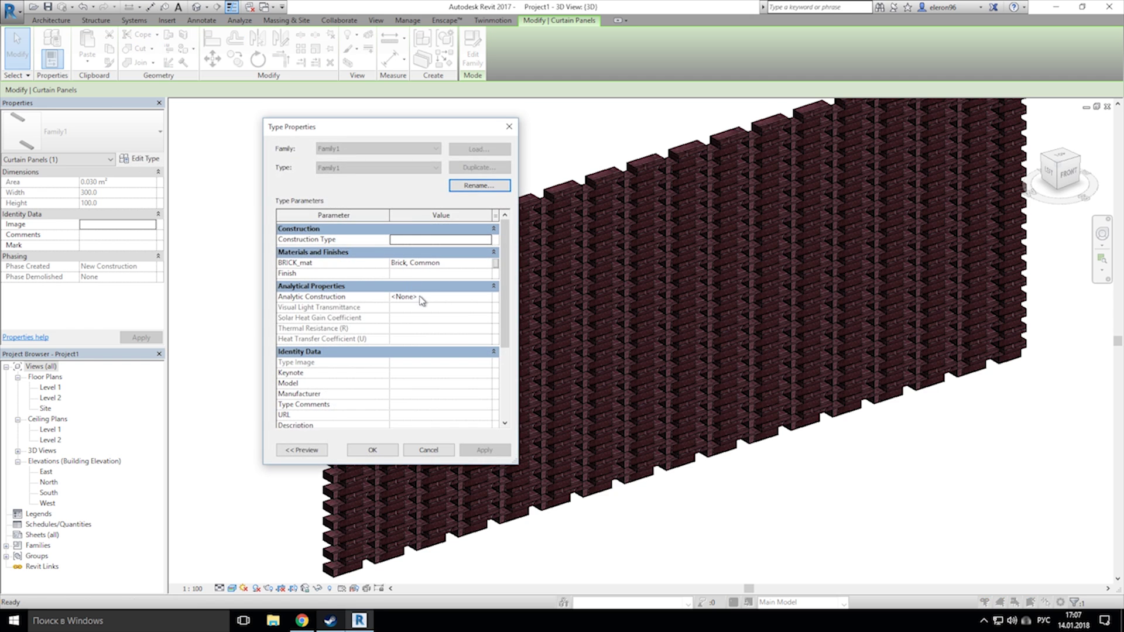
pyautogui.click(485, 263)
pyautogui.moveTo(457, 217); pyautogui.dragTo(458, 247)
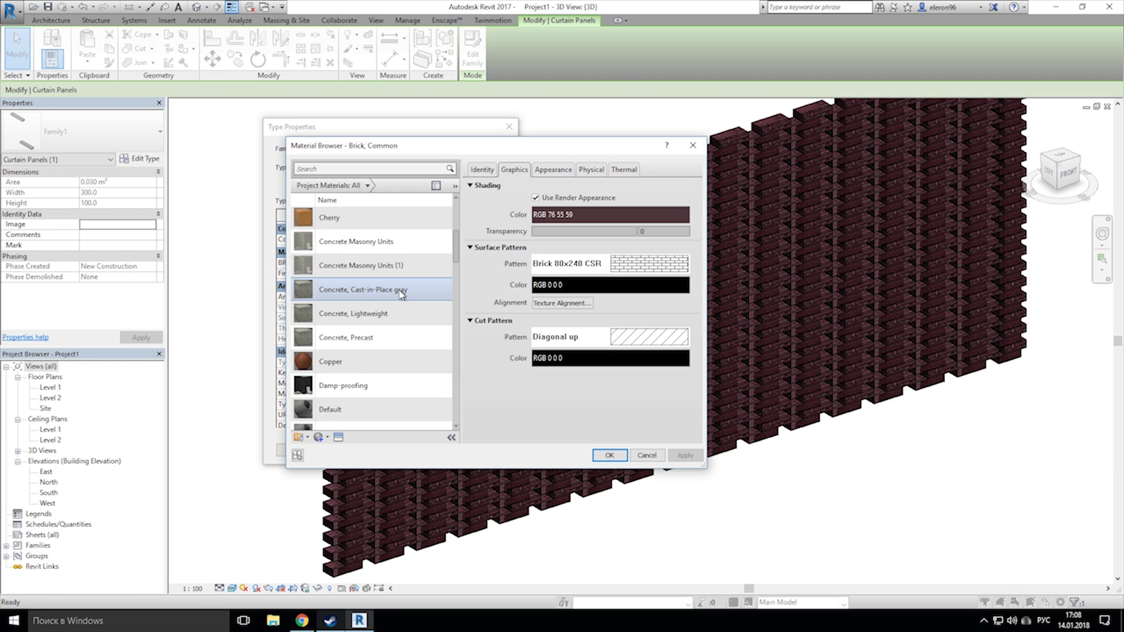
pyautogui.click(608, 456)
pyautogui.click(372, 451)
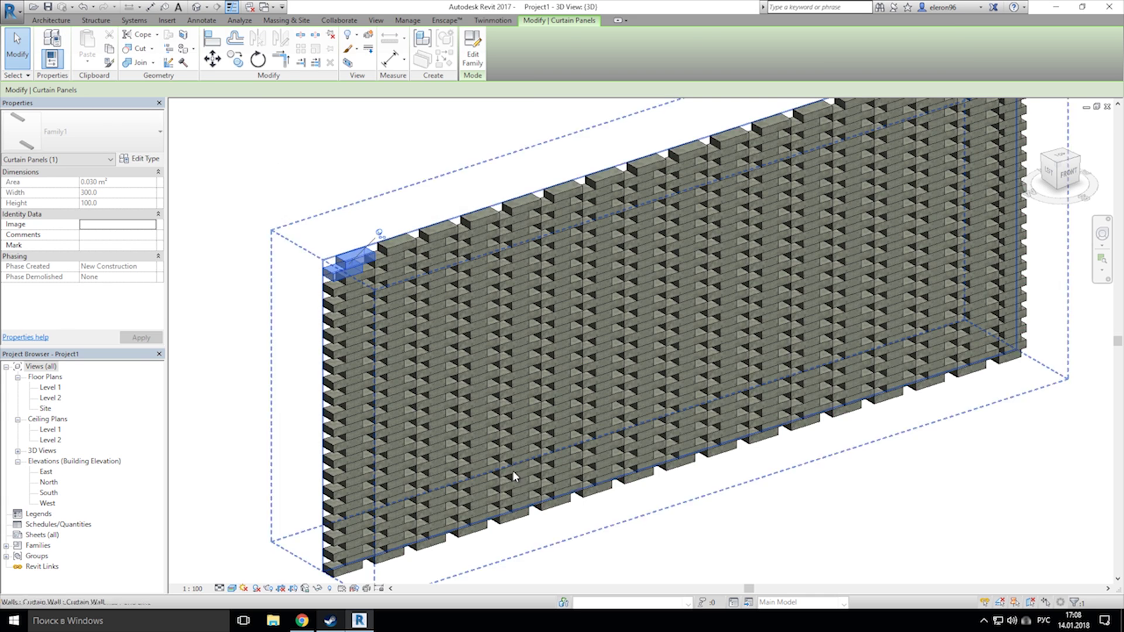
pyautogui.click(719, 524)
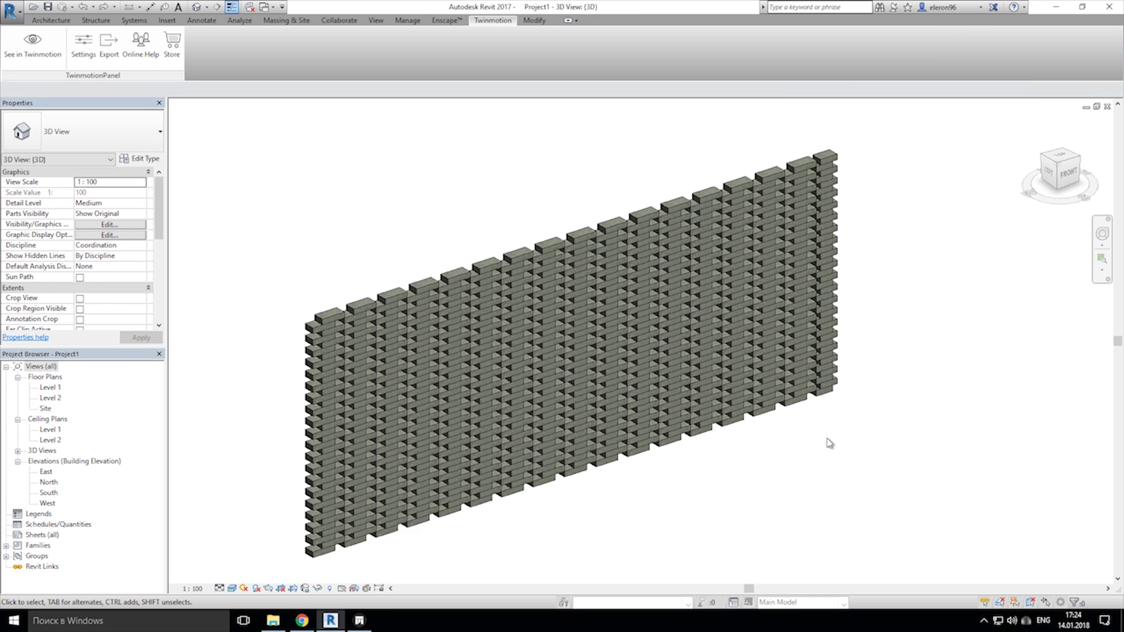
# Step: Create an in-place mass named Mass 1, with the straight brick wall left aside to make room
pyautogui.scroll(-3, 828, 443)
pyautogui.moveTo(863, 484); pyautogui.dragTo(638, 343, button='middle')
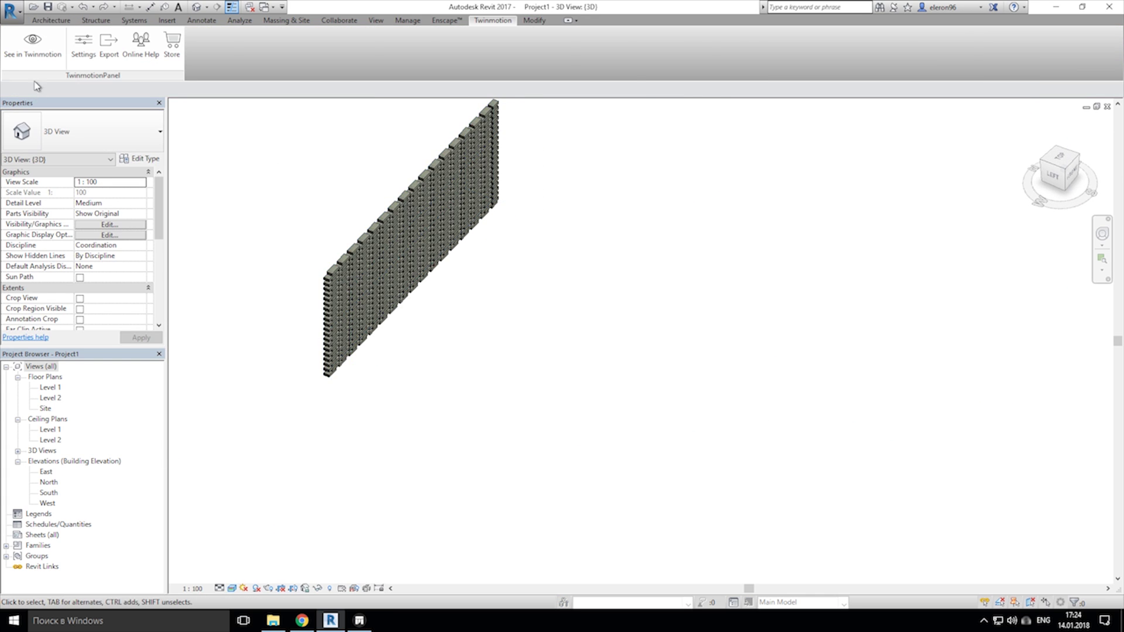
pyautogui.click(51, 20)
pyautogui.moveTo(529, 252); pyautogui.dragTo(469, 332, button='middle')
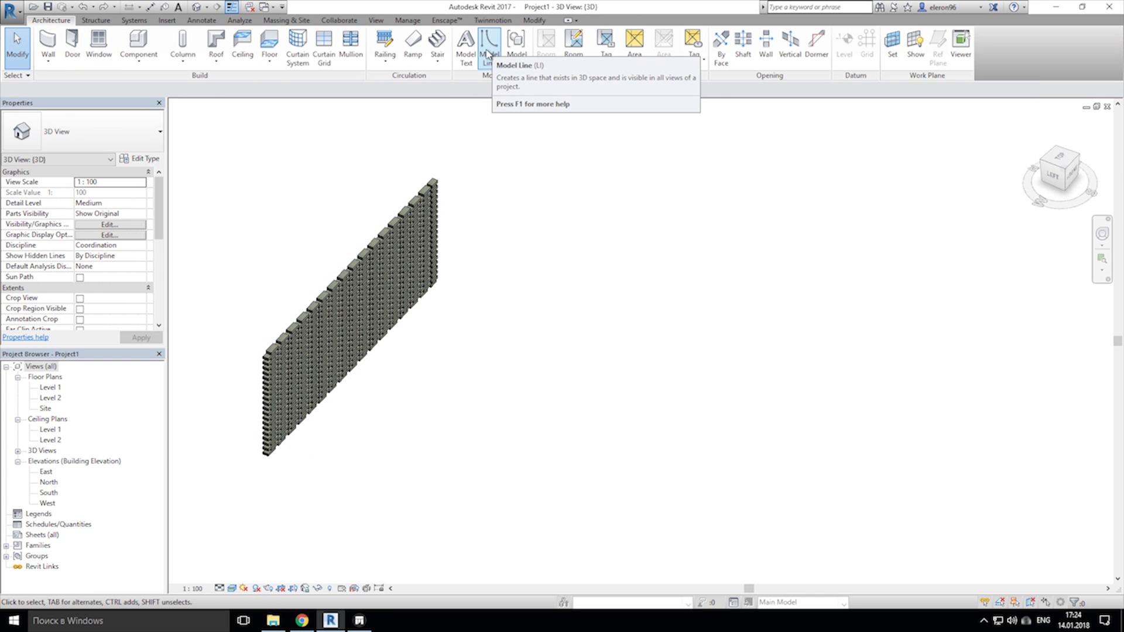
pyautogui.click(286, 20)
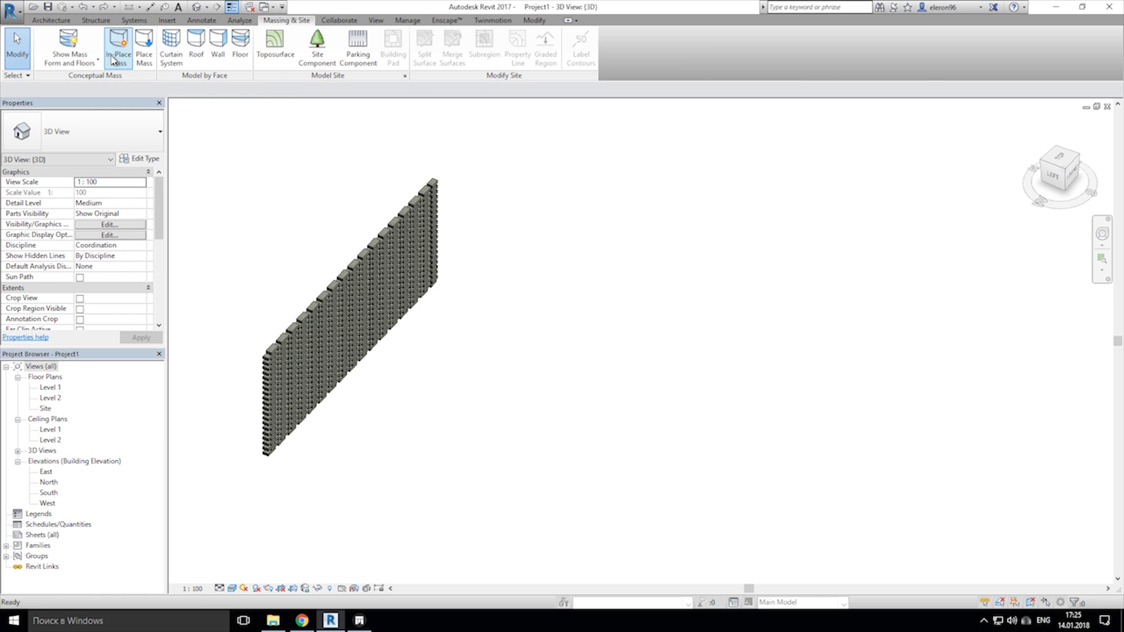
pyautogui.click(637, 355)
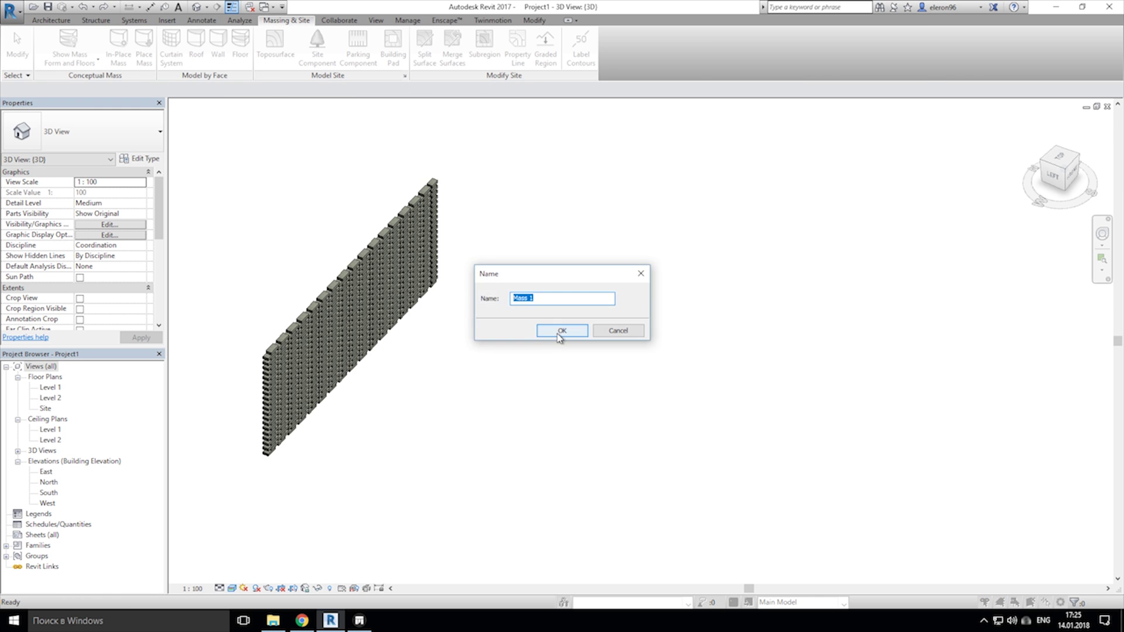
pyautogui.click(562, 332)
# Step: Sketch an S-shaped model spline through four points on Level 1 beside the straight brick wall
pyautogui.click(139, 62)
pyautogui.click(606, 514)
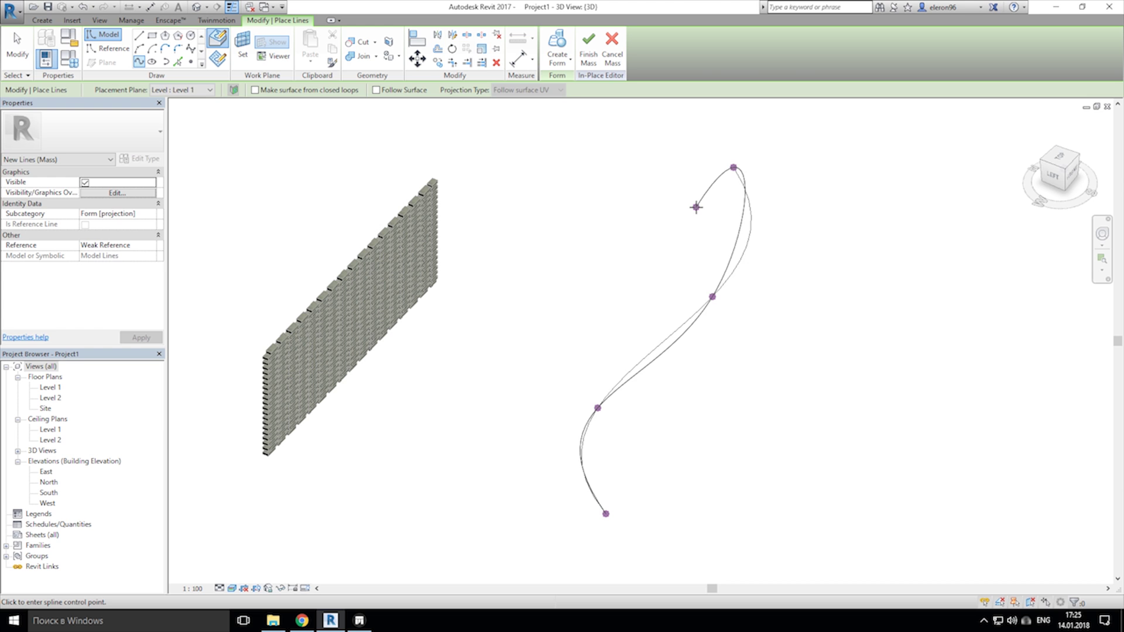
pyautogui.press('Escape')
pyautogui.press('Escape')
pyautogui.press('Escape')
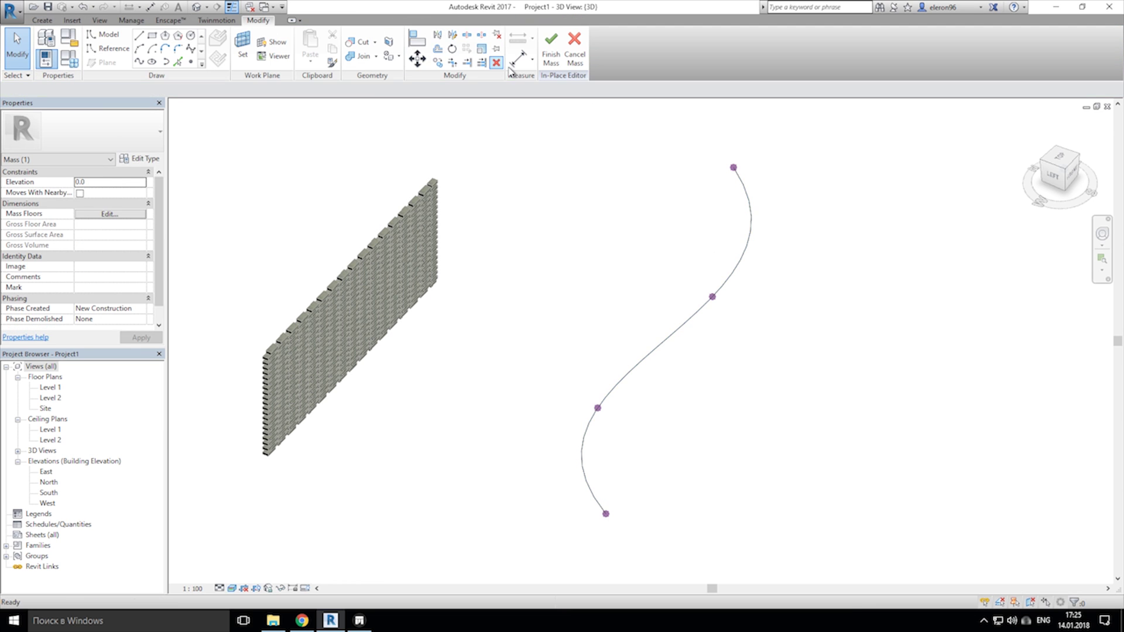
# Step: Create a vertical surface form from the S-shaped spline and finish the mass
pyautogui.click(667, 338)
pyautogui.click(556, 48)
pyautogui.press('Escape')
pyautogui.keyDown('shift'); pyautogui.moveTo(723, 345); pyautogui.dragTo(630, 180, button='middle'); pyautogui.keyUp('shift')
pyautogui.click(551, 46)
# Step: Create a curtain system by face on the curved mass surface using the 1500 x 3000mm type
pyautogui.click(632, 235)
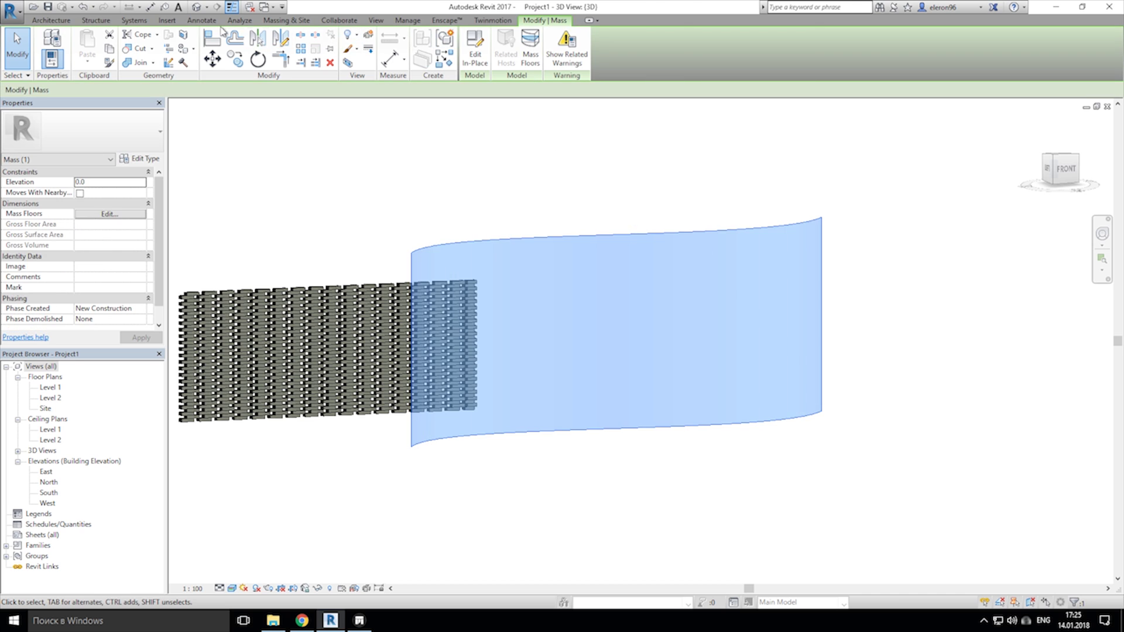
pyautogui.click(286, 21)
pyautogui.click(145, 48)
pyautogui.click(587, 242)
pyautogui.click(533, 48)
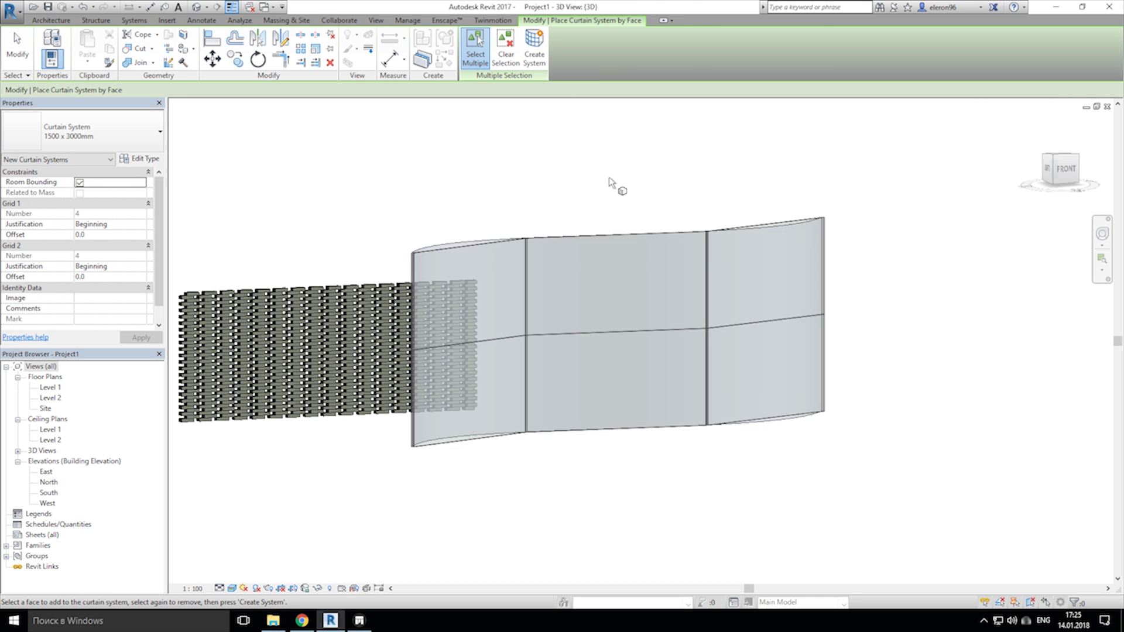
pyautogui.press('Escape')
# Step: Set the curtain system type's Grid 1 spacing to 300, Grid 2 spacing to 100, and its panel to the brick family
pyautogui.click(476, 246)
pyautogui.keyDown('shift'); pyautogui.moveTo(480, 241); pyautogui.dragTo(410, 234, button='middle'); pyautogui.keyUp('shift')
pyautogui.click(139, 159)
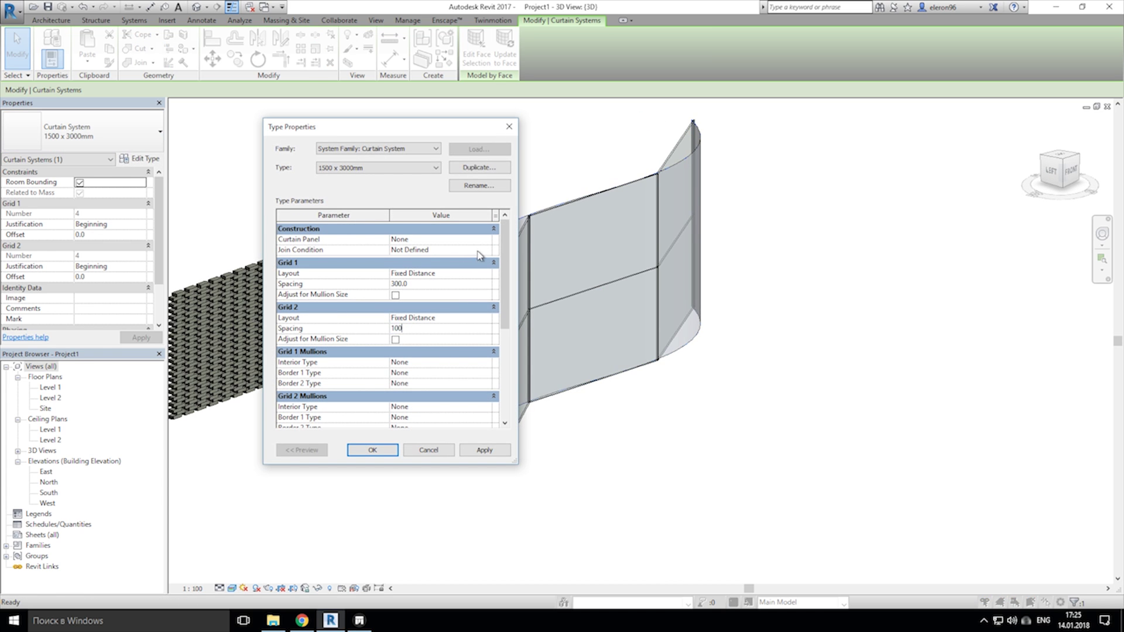
pyautogui.press('Return')
pyautogui.click(542, 469)
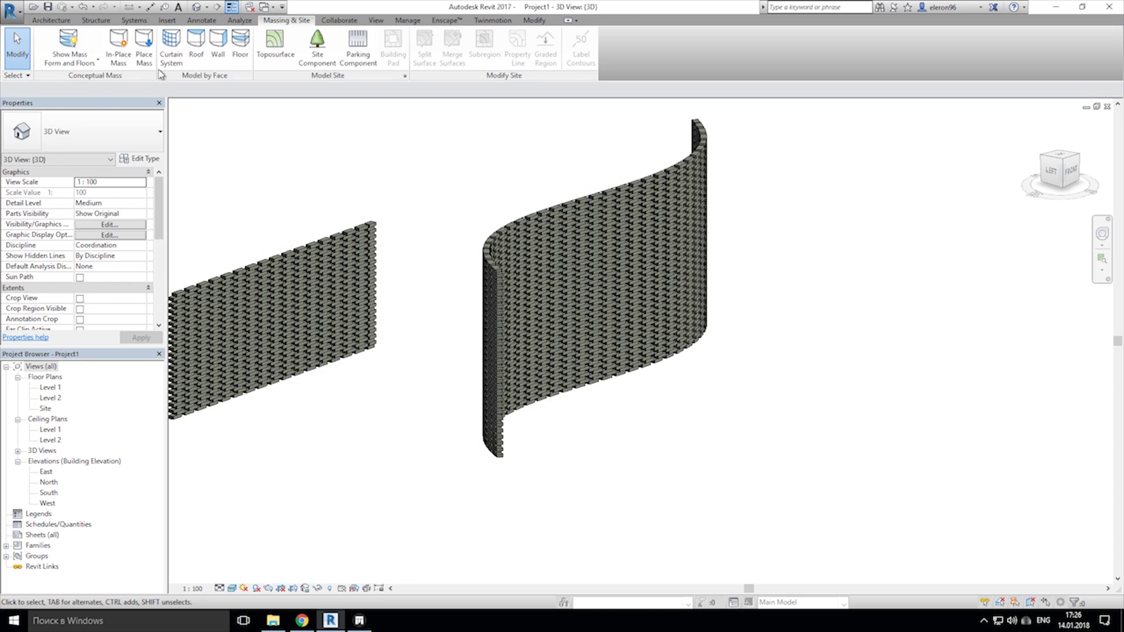
# Step: Set mass display to Show Mass by View Settings and hide the straight brick wall, leaving only the curved wall
pyautogui.keyDown('shift'); pyautogui.moveTo(523, 480); pyautogui.dragTo(254, 228, button='middle'); pyautogui.keyUp('shift')
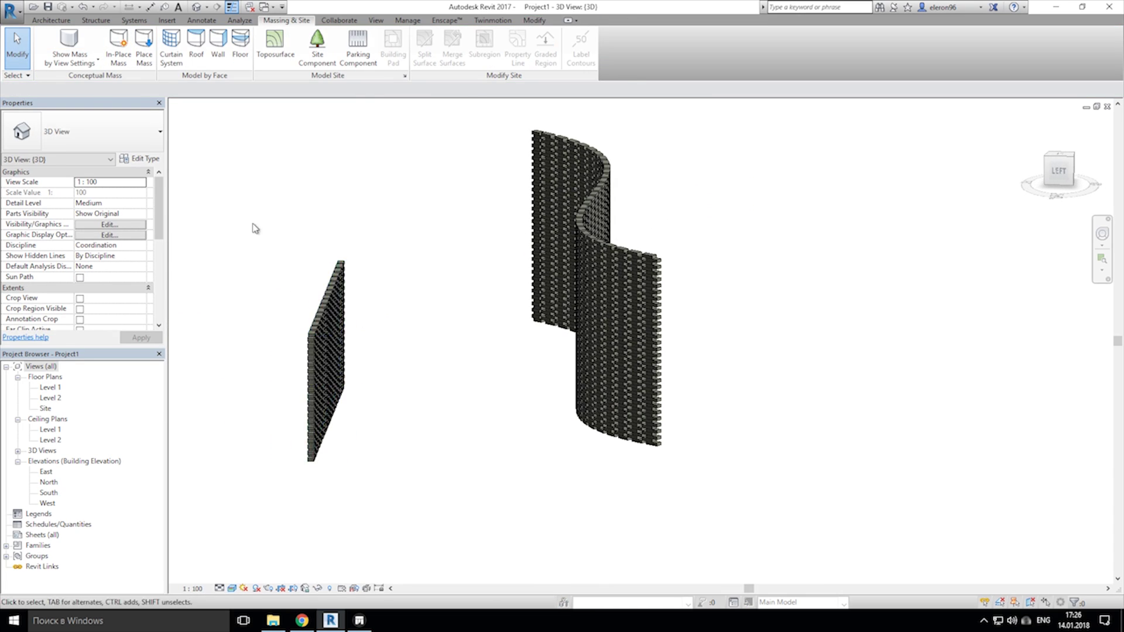
pyautogui.click(311, 341)
pyautogui.rightClick(311, 342)
pyautogui.click(503, 131)
pyautogui.keyDown('shift'); pyautogui.moveTo(444, 238); pyautogui.dragTo(645, 389, button='middle'); pyautogui.keyUp('shift')
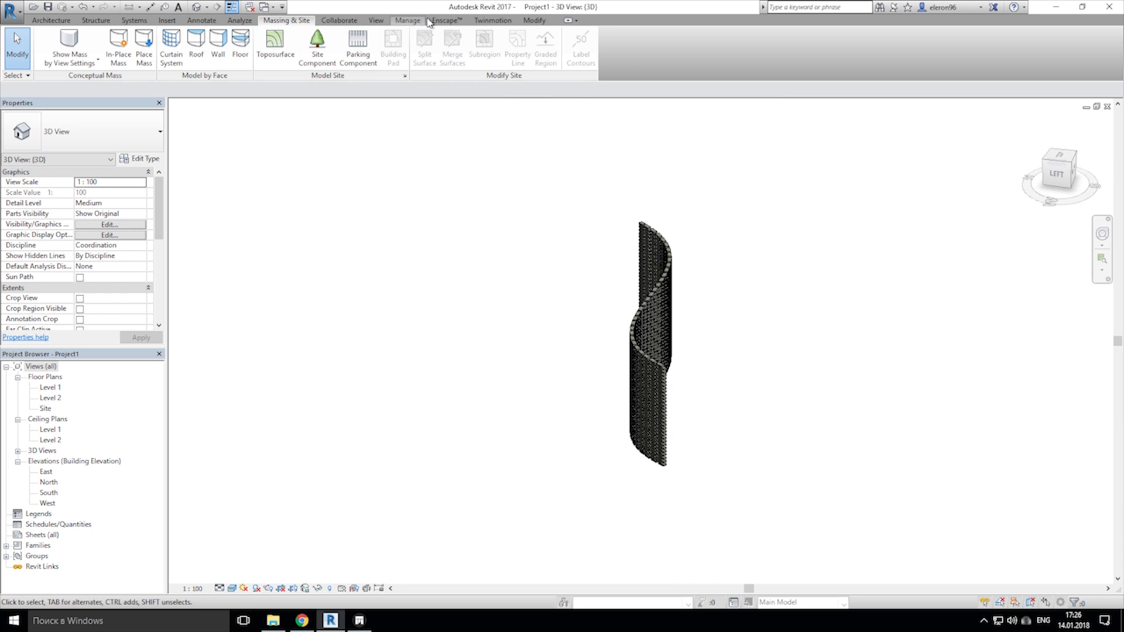
# Step: Synchronize the curved brick wall with Twinmotion, repeating the transfer if it is interrupted, and switch to Twinmotion
pyautogui.click(492, 20)
pyautogui.click(83, 44)
pyautogui.click(323, 71)
pyautogui.click(33, 45)
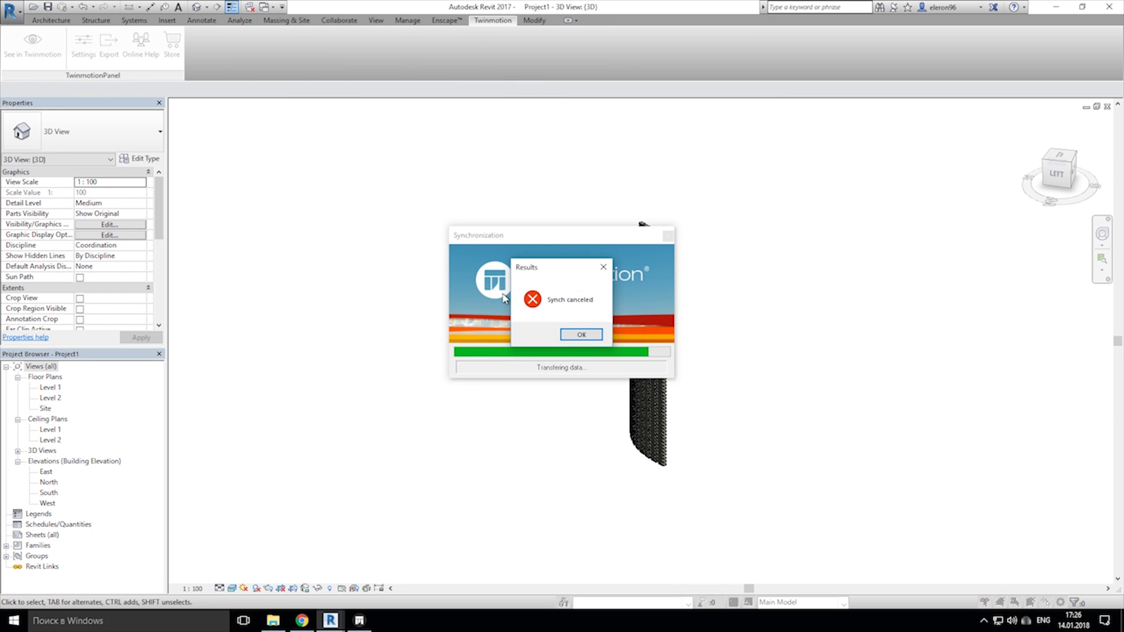
pyautogui.click(581, 334)
pyautogui.click(581, 354)
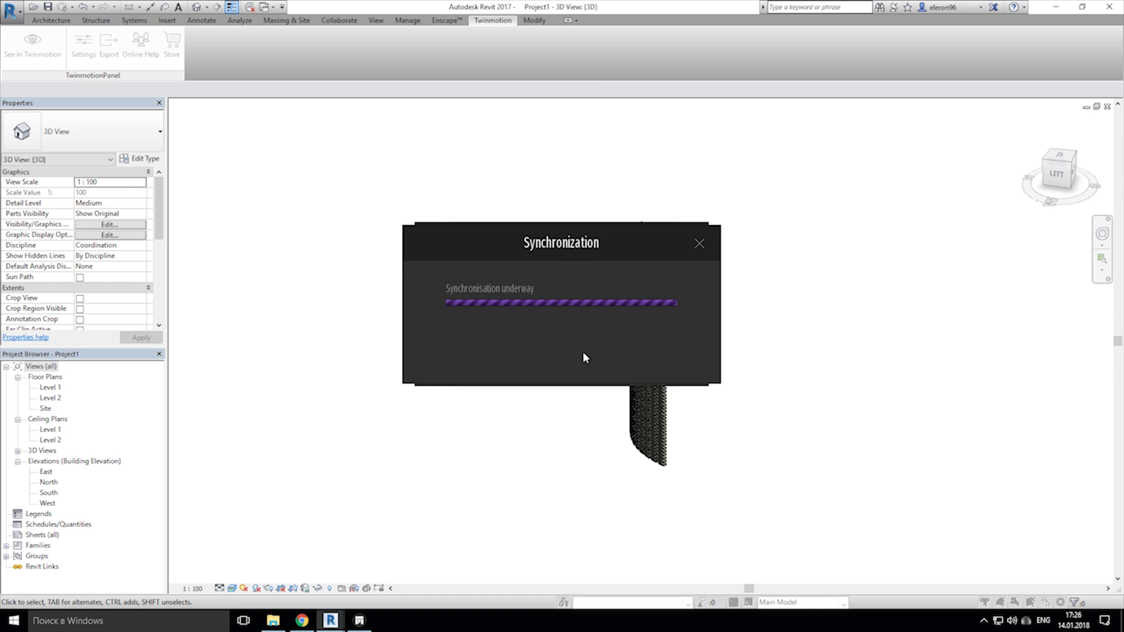
pyautogui.click(579, 360)
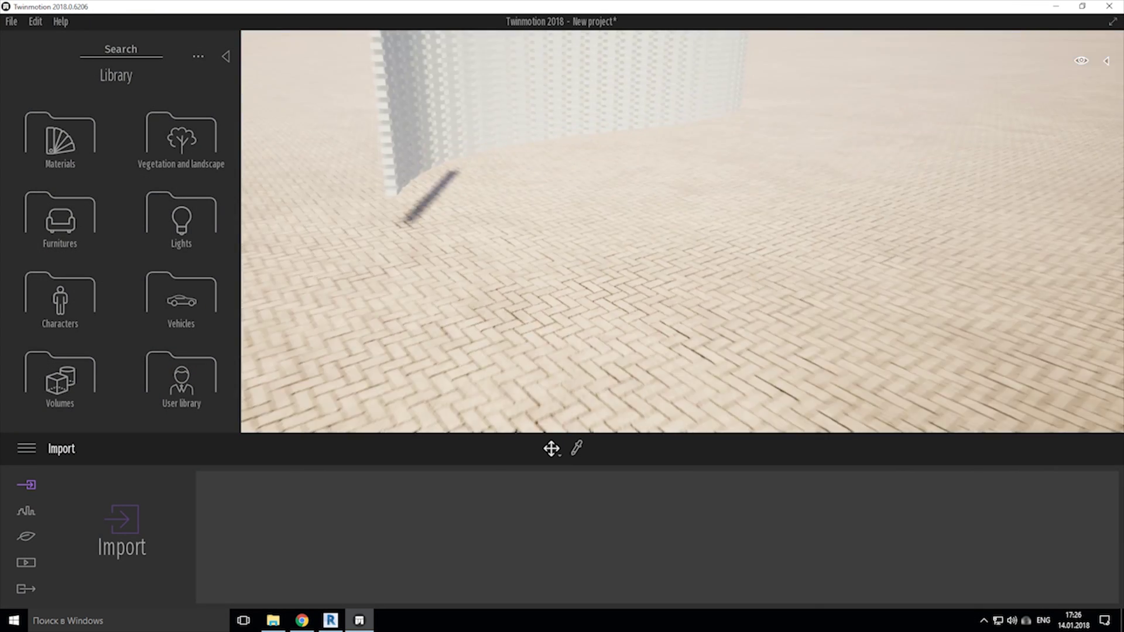
# Step: Select Starting Ground in the scenegraph and raise it to the base of the curved brick wall
pyautogui.click(1105, 61)
pyautogui.click(960, 120)
pyautogui.doubleClick(1006, 137)
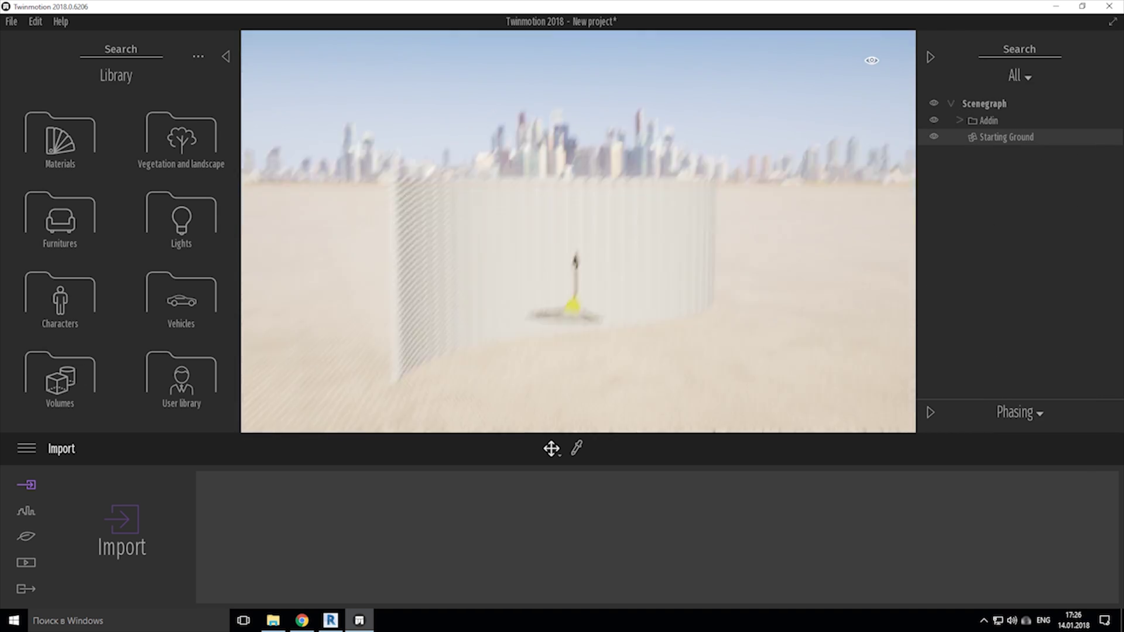
pyautogui.moveTo(607, 145); pyautogui.dragTo(607, 129)
pyautogui.moveTo(607, 129); pyautogui.dragTo(690, 158, button='right')
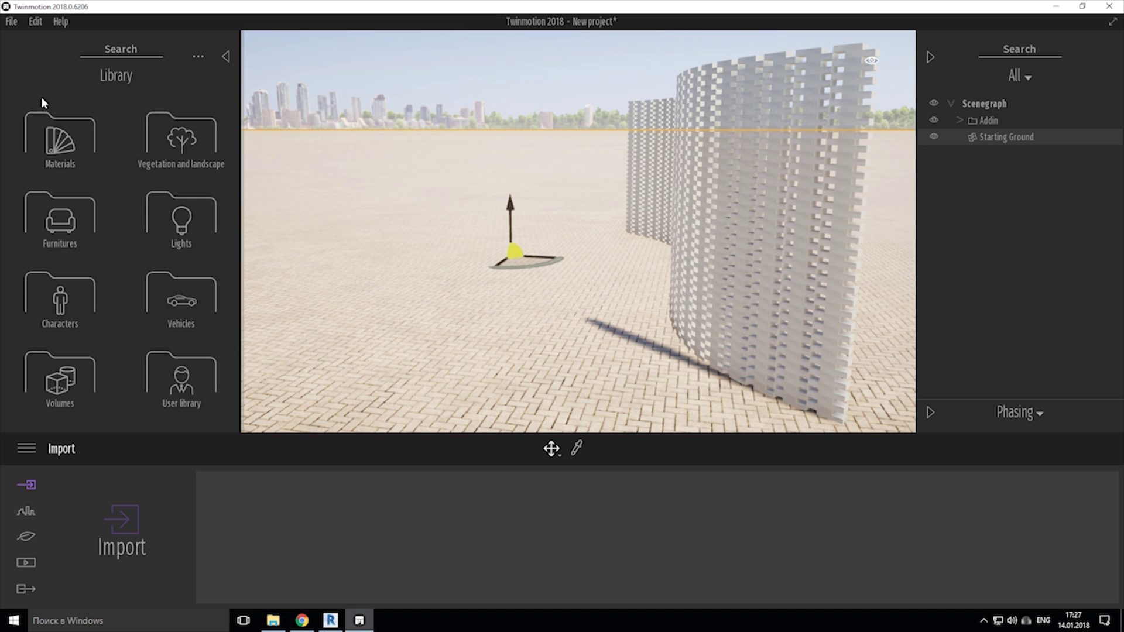
# Step: Apply the Grass 4 ground material from the library to the starting ground
pyautogui.click(58, 138)
pyautogui.scroll(3, 82, 231)
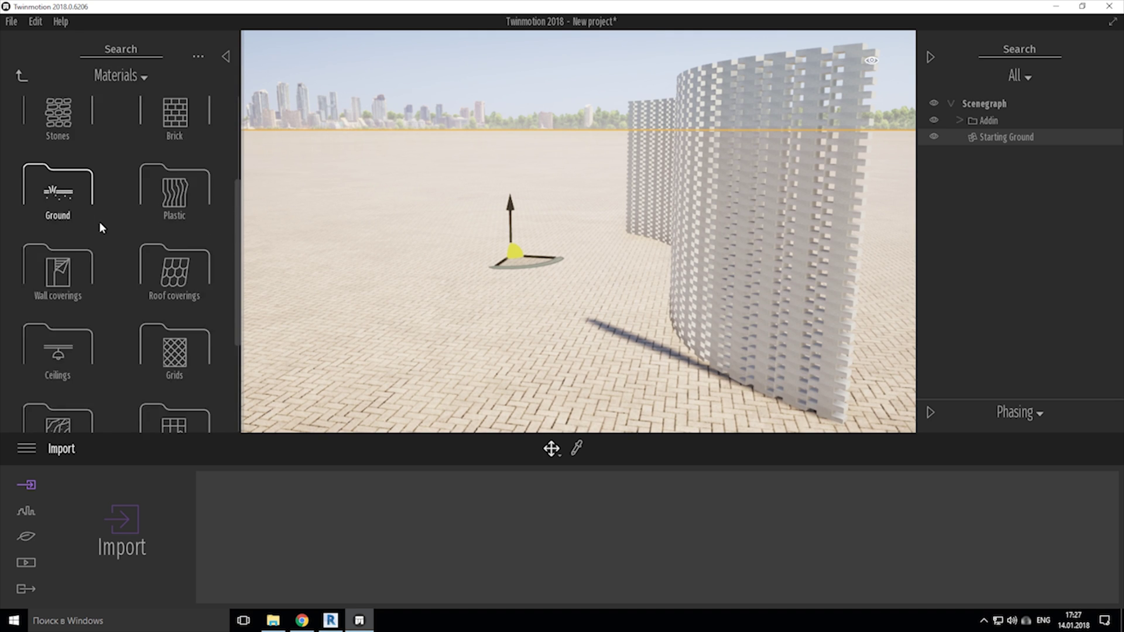
pyautogui.click(73, 199)
pyautogui.click(64, 140)
pyautogui.moveTo(174, 210); pyautogui.dragTo(459, 307)
pyautogui.moveTo(459, 307); pyautogui.dragTo(747, 346, button='right')
# Step: Choose the Blackgum 3 tree from the vegetation library and place four of them around the curved wall
pyautogui.click(22, 76)
pyautogui.click(22, 75)
pyautogui.click(22, 76)
pyautogui.click(183, 153)
pyautogui.click(185, 158)
pyautogui.click(441, 258)
pyautogui.click(601, 221)
pyautogui.click(747, 346)
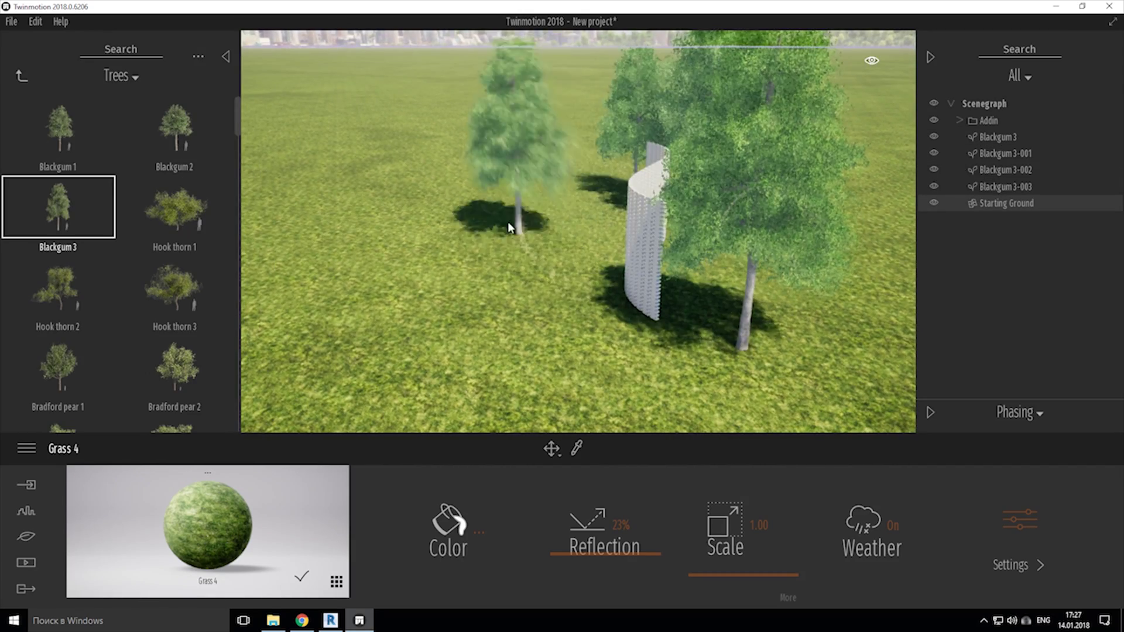
# Step: Place five more Blackgum 3 trees in a row across the grass behind the curved wall
pyautogui.click(587, 175)
pyautogui.click(469, 189)
pyautogui.click(399, 191)
pyautogui.click(330, 186)
pyautogui.click(272, 192)
pyautogui.moveTo(272, 192); pyautogui.dragTo(603, 302, button='right')
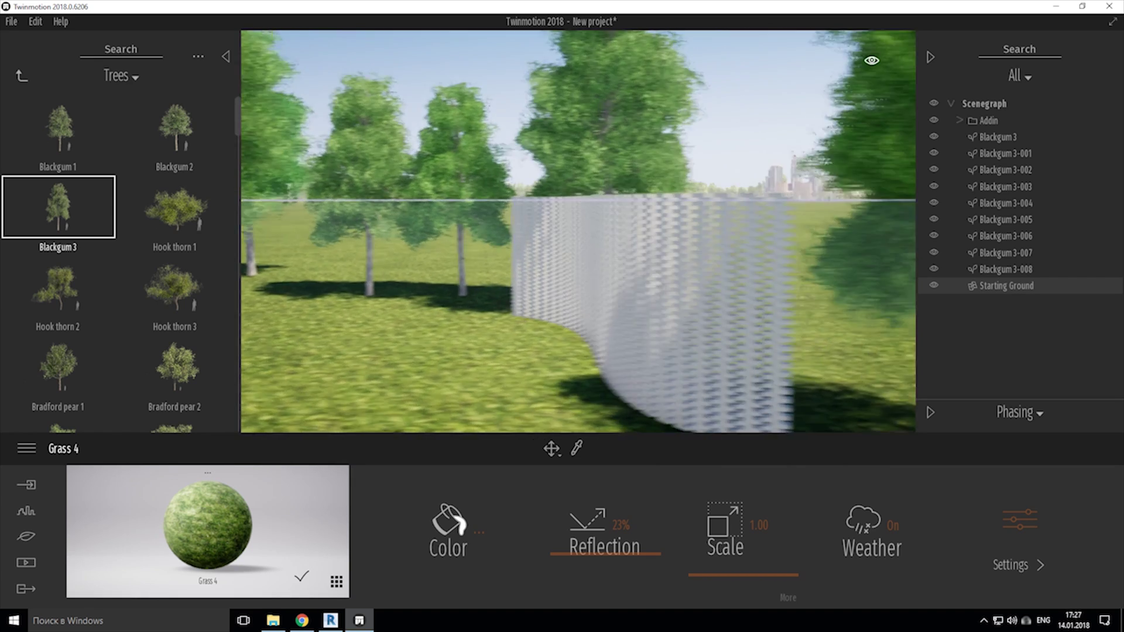